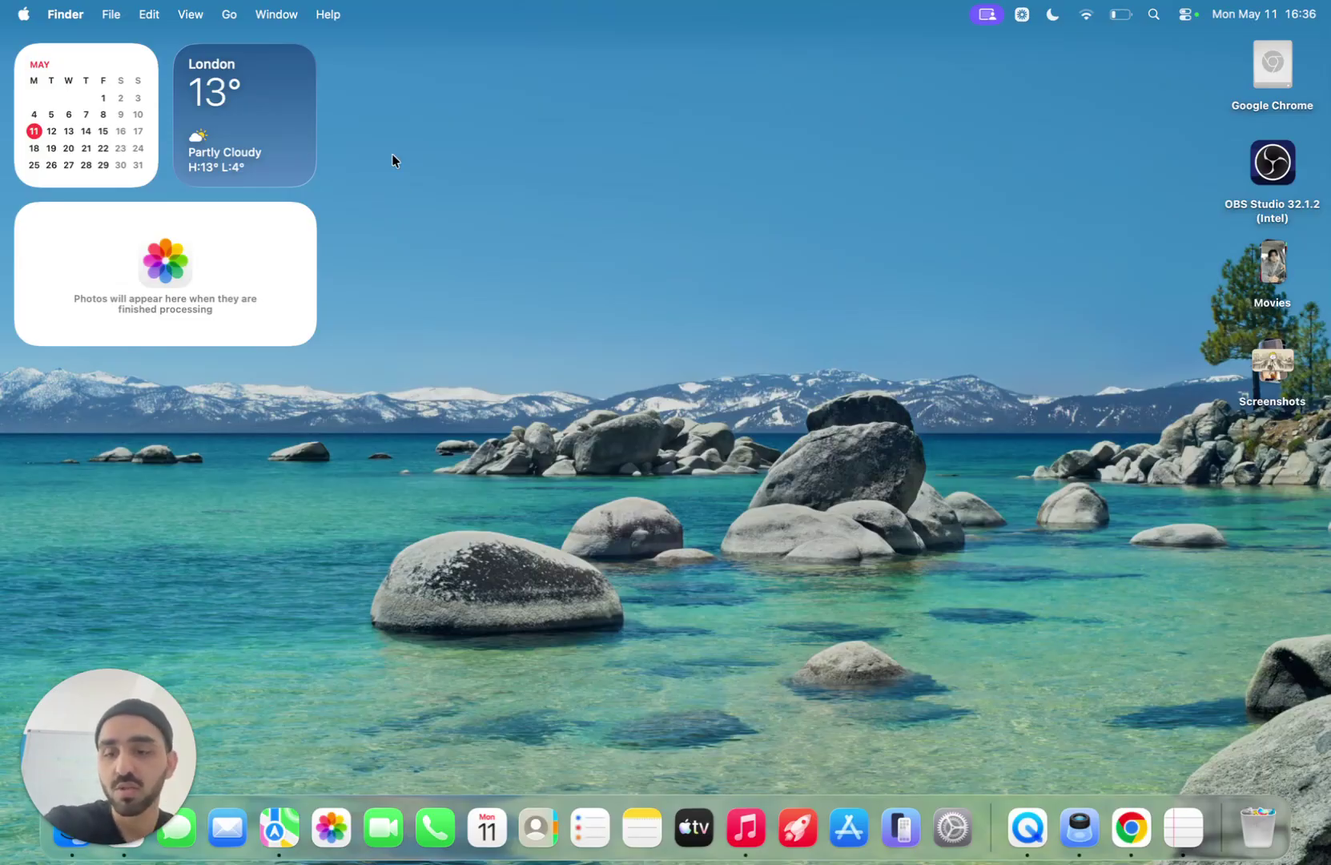
Open Pinterest in Safari and make the browser window full screen
{"action": "left_click_drag", "start_coordinate": [57, 773], "coordinate": [1143, 799]}
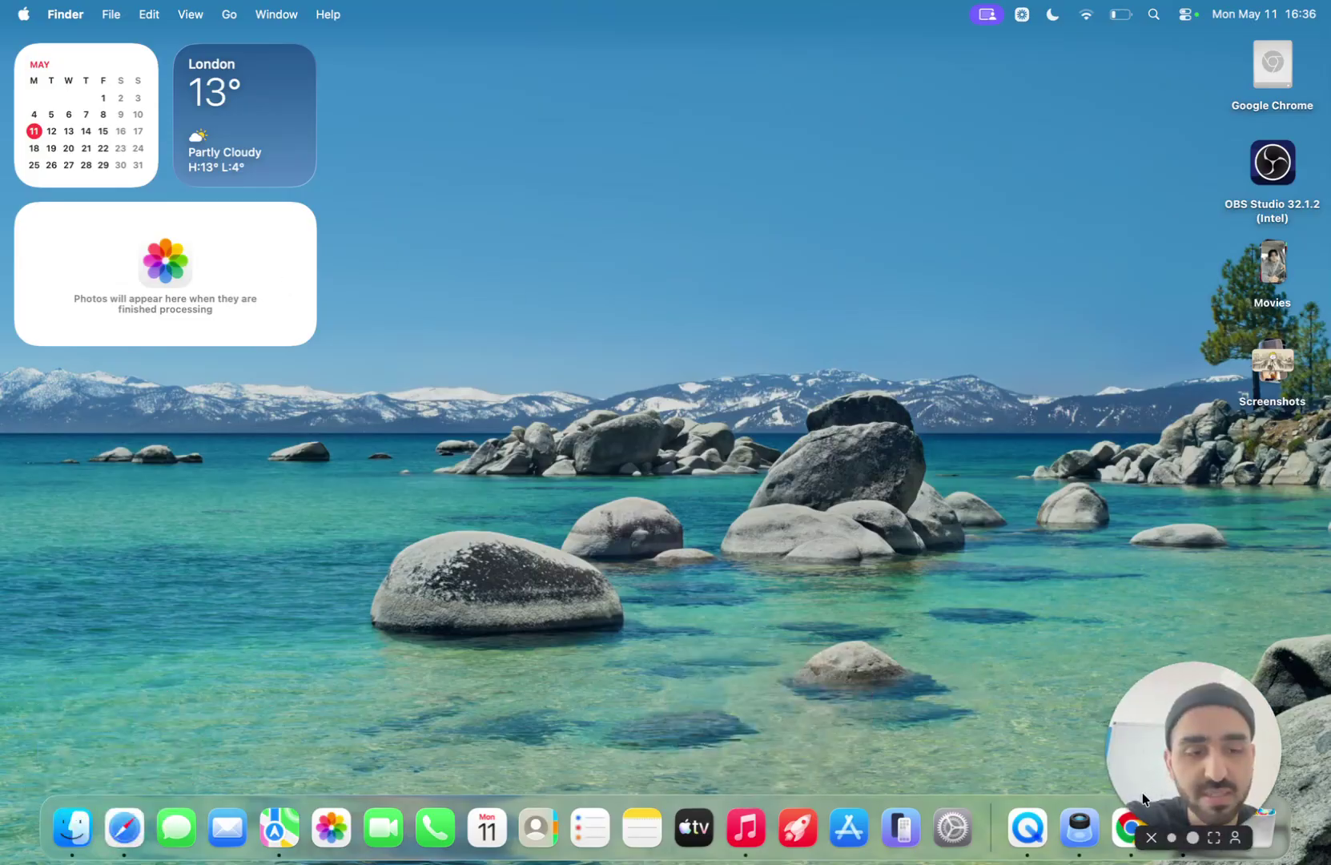
{"action": "left_click", "coordinate": [133, 817]}
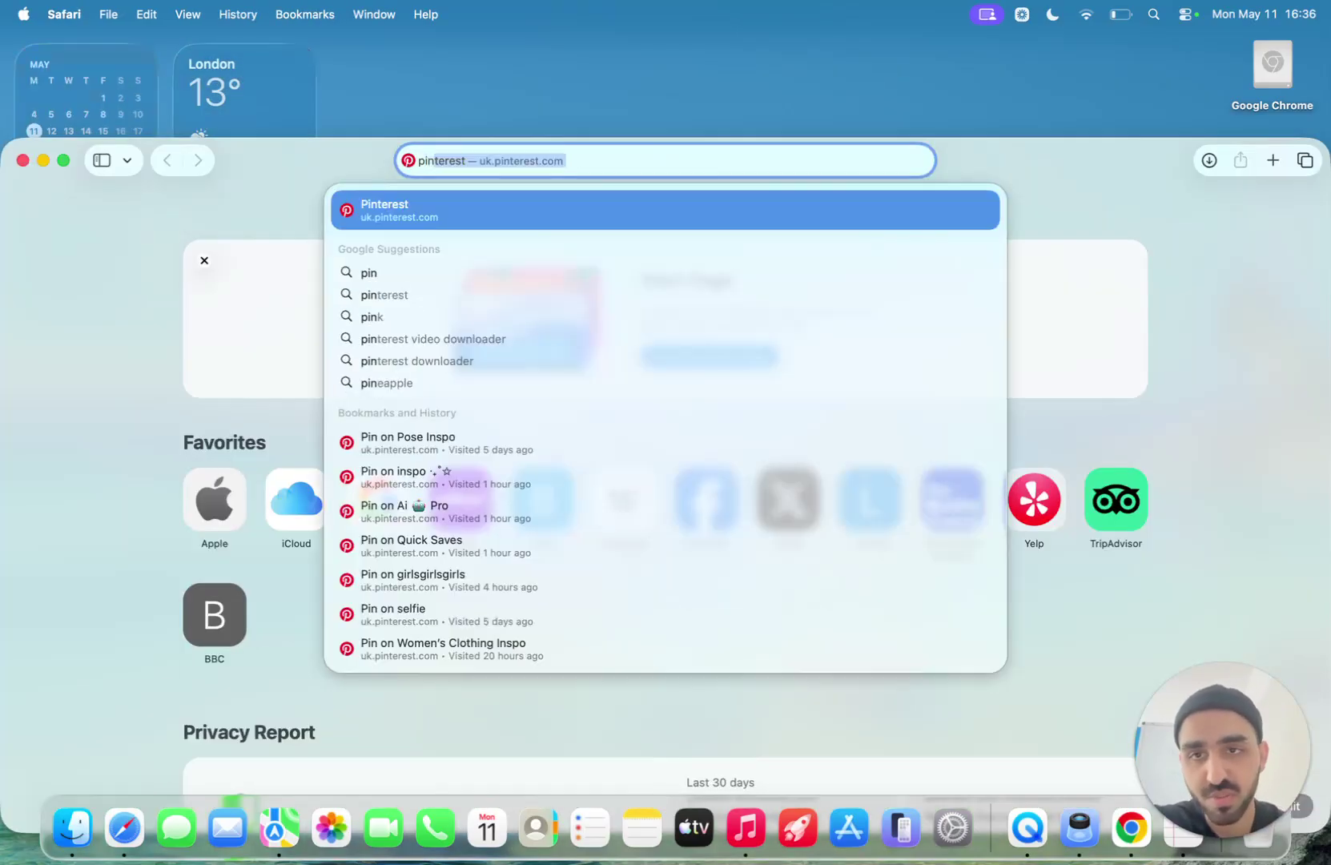
{"action": "key", "text": "Return"}
{"action": "left_click", "coordinate": [63, 161]}
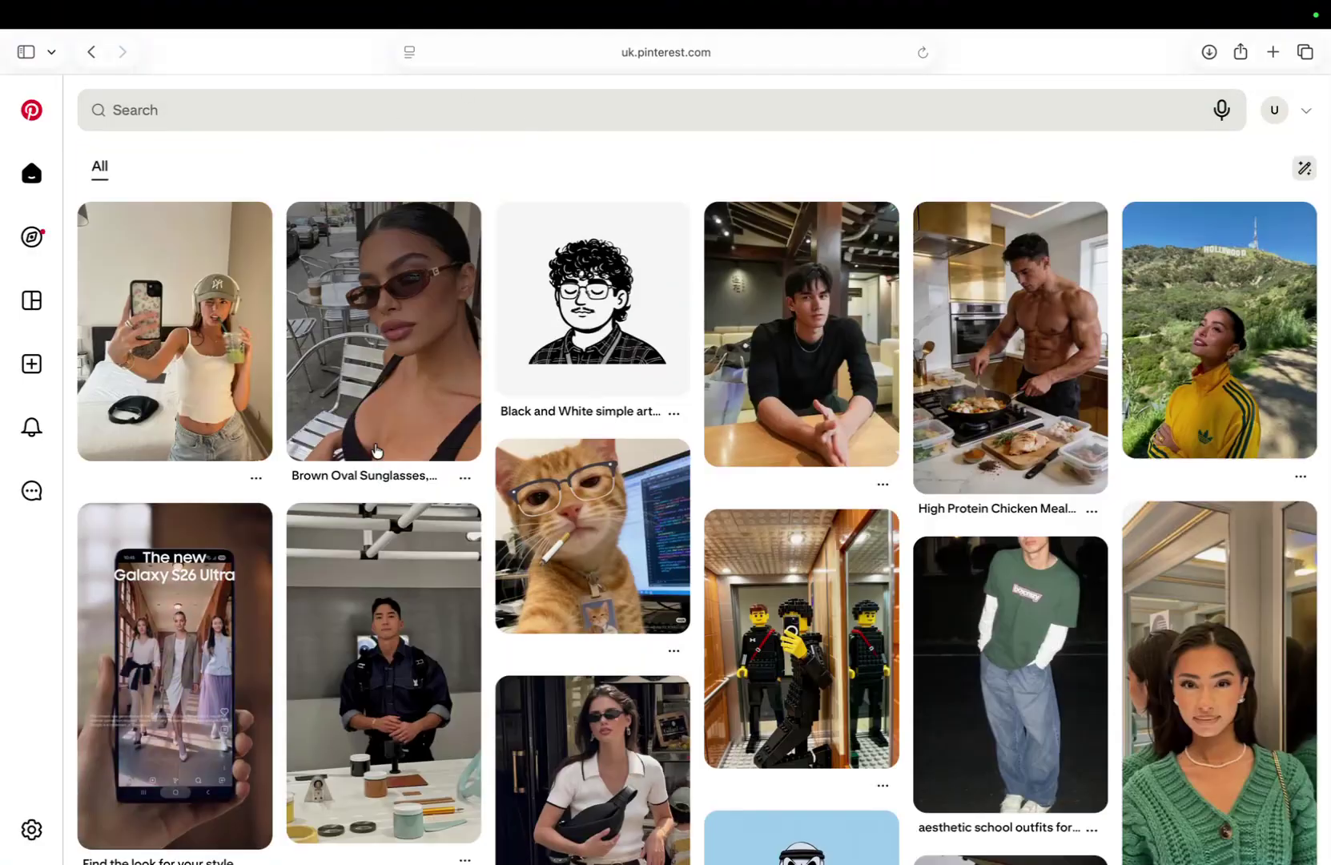
Browse the Pinterest home feed and search for "matcha"
{"action": "scroll", "coordinate": [377, 451], "scroll_direction": "down", "scroll_amount": 15}
{"action": "scroll", "coordinate": [377, 451], "scroll_direction": "down", "scroll_amount": 8}
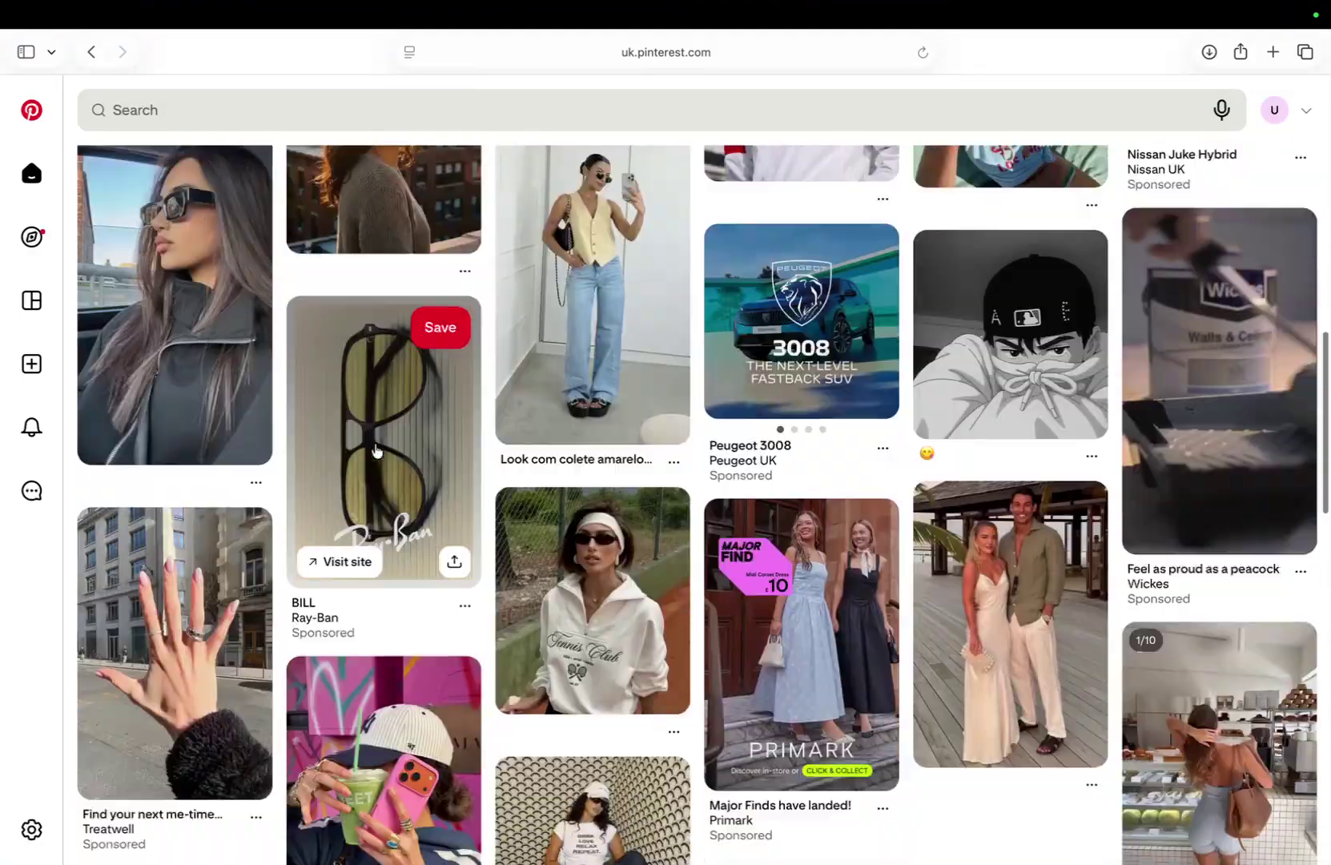
{"action": "scroll", "coordinate": [894, 481], "scroll_direction": "down", "scroll_amount": 5}
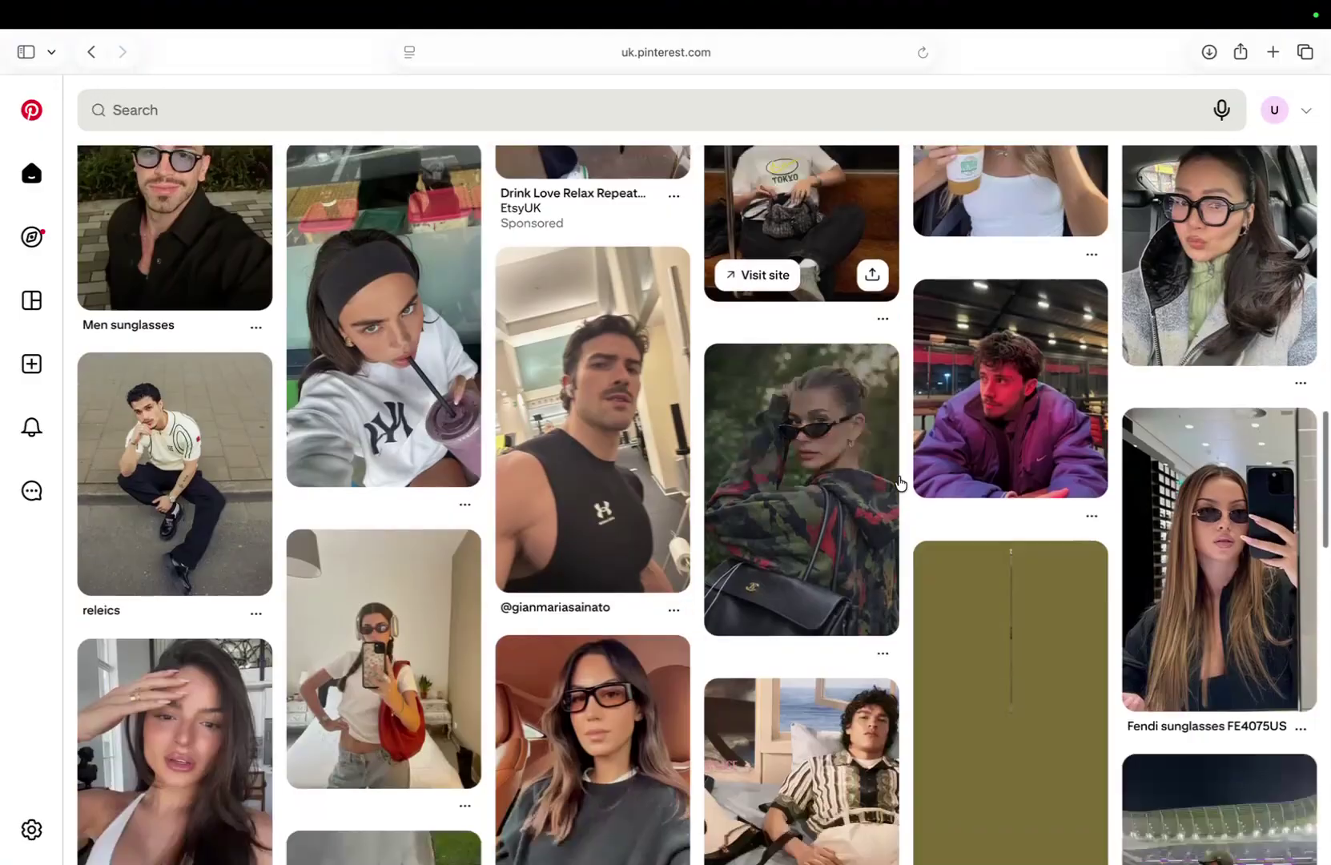
{"action": "scroll", "coordinate": [898, 482], "scroll_direction": "down", "scroll_amount": 2}
{"action": "scroll", "coordinate": [897, 480], "scroll_direction": "down", "scroll_amount": 8}
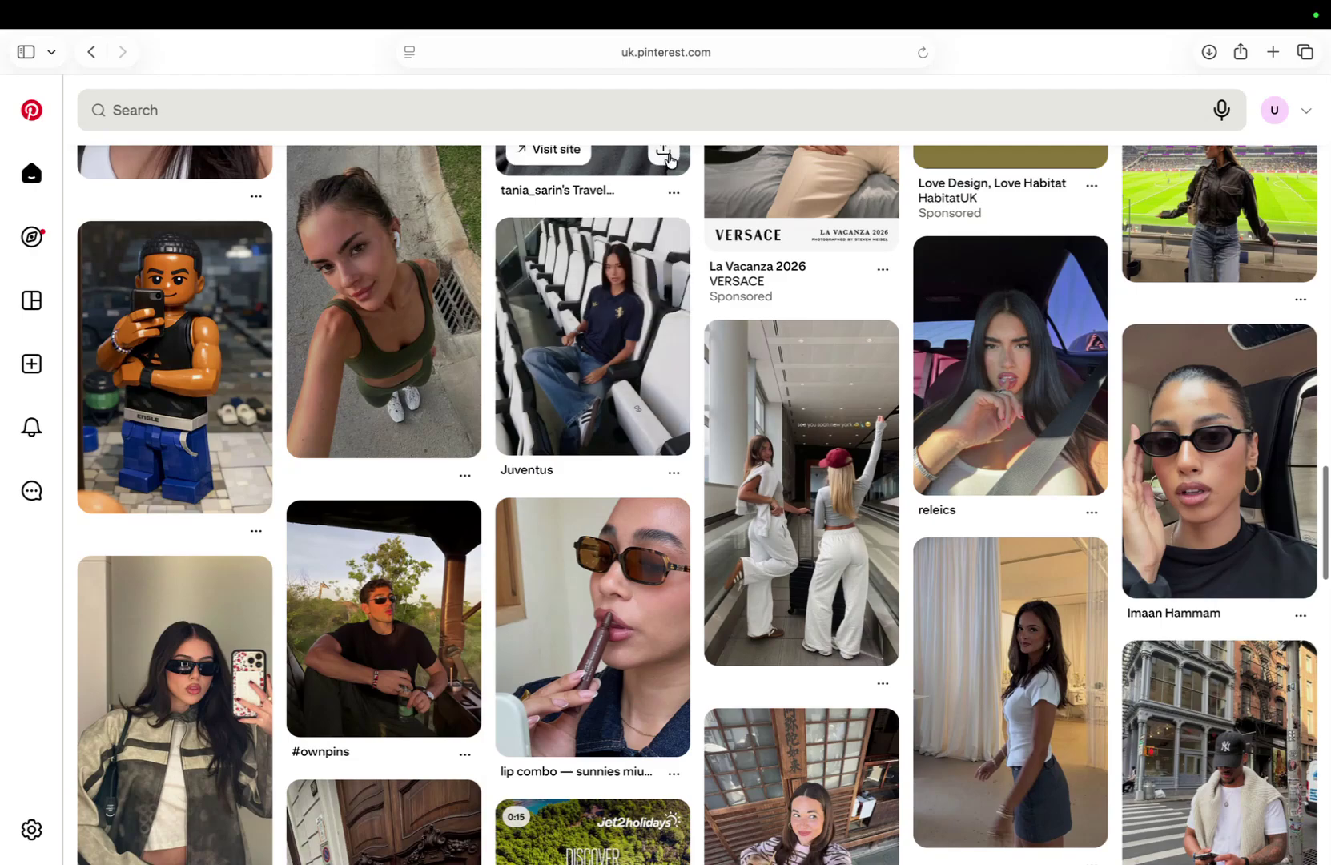
{"action": "left_click", "coordinate": [689, 117]}
{"action": "left_click", "coordinate": [311, 229]}
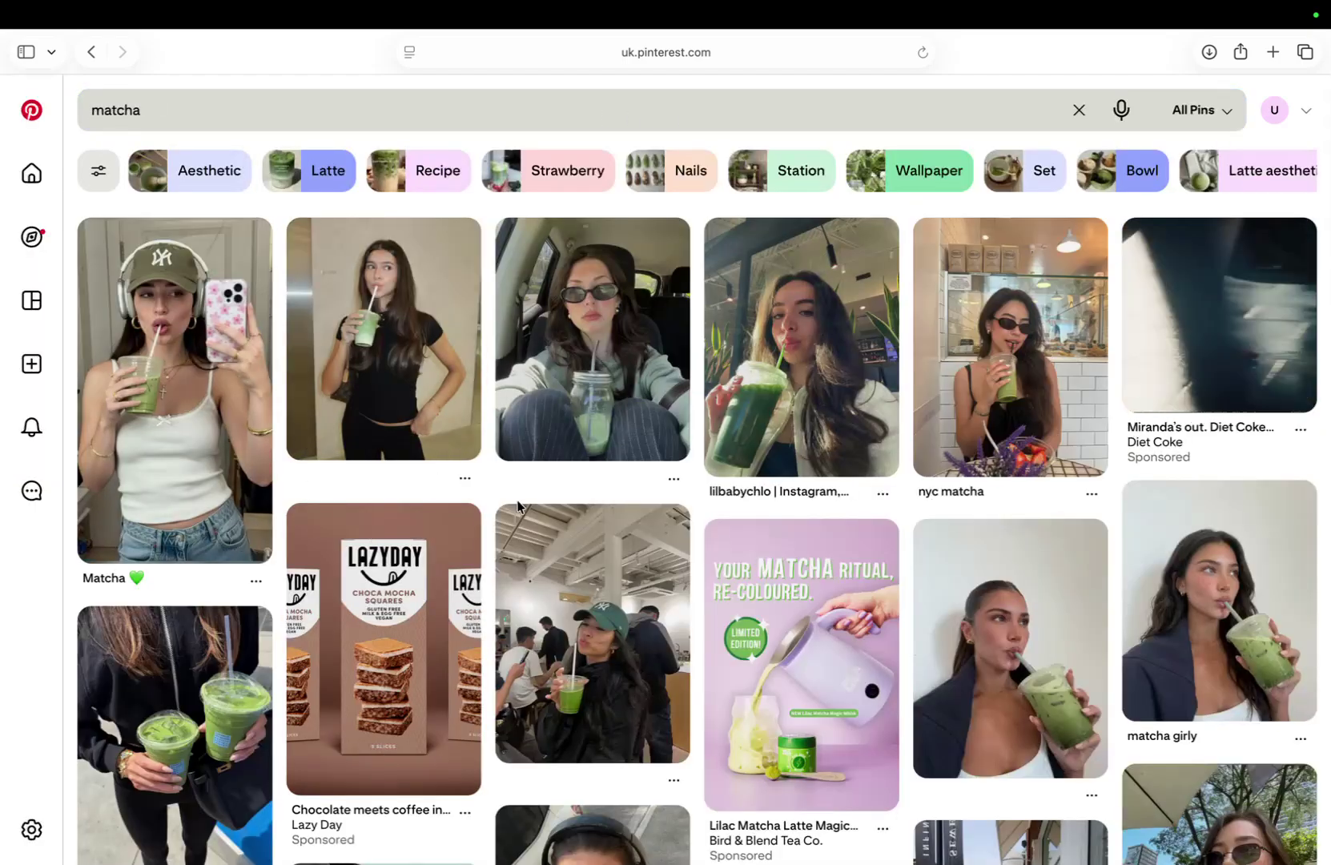
Open the first "Matcha" pin showing the mirror selfie with the green drink and copy its image
{"action": "scroll", "coordinate": [991, 471], "scroll_direction": "down", "scroll_amount": 1}
{"action": "scroll", "coordinate": [992, 471], "scroll_direction": "down", "scroll_amount": 15}
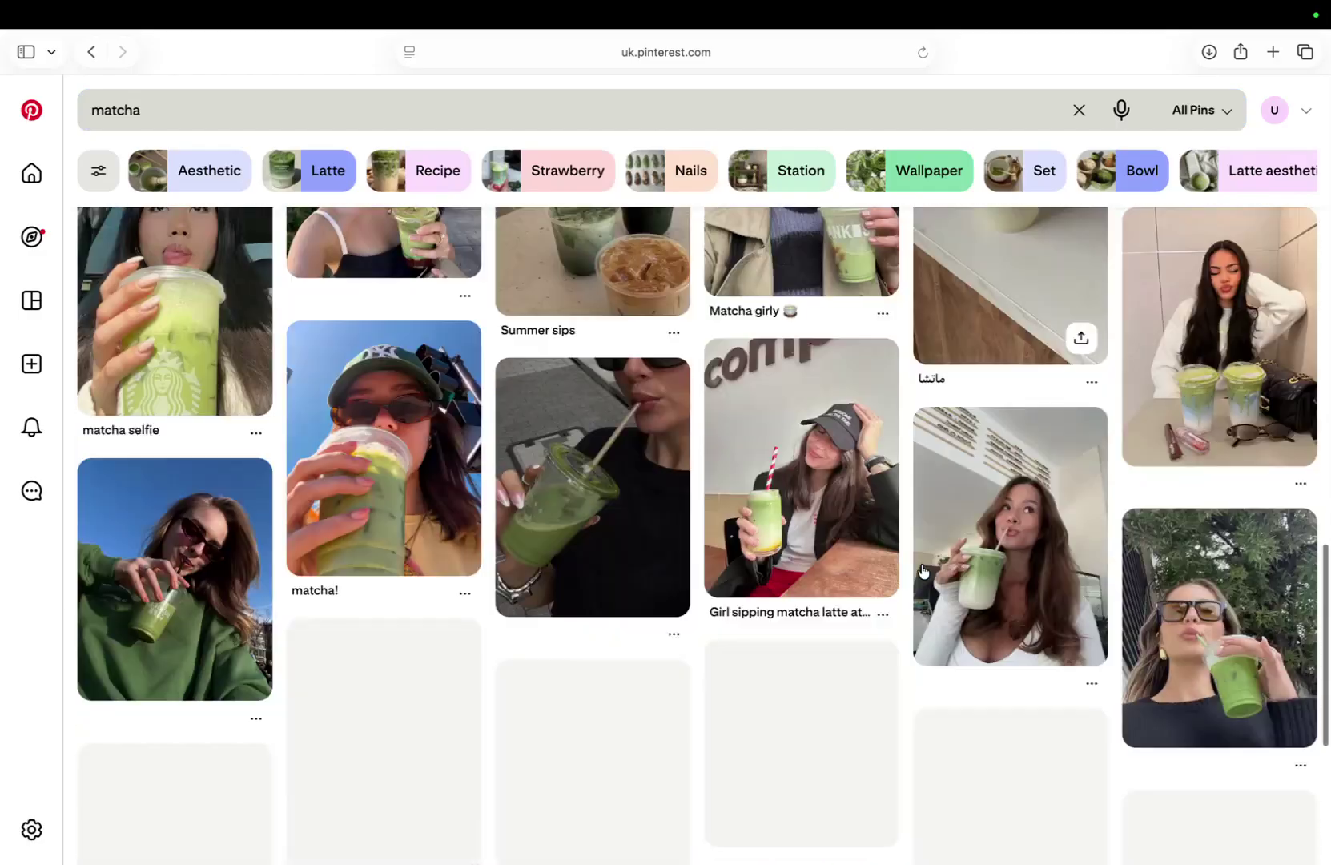
{"action": "scroll", "coordinate": [923, 571], "scroll_direction": "up", "scroll_amount": 15}
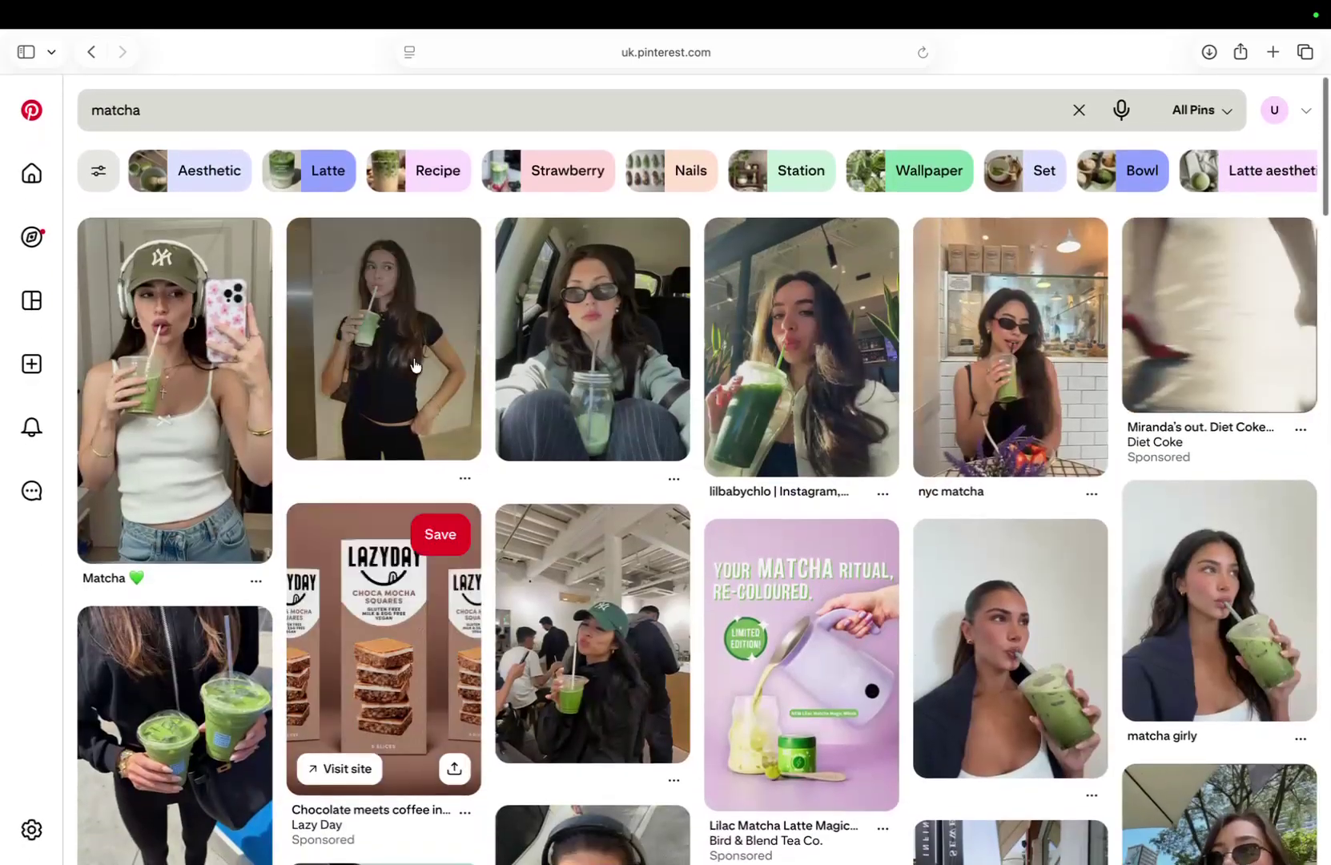
{"action": "left_click", "coordinate": [262, 337]}
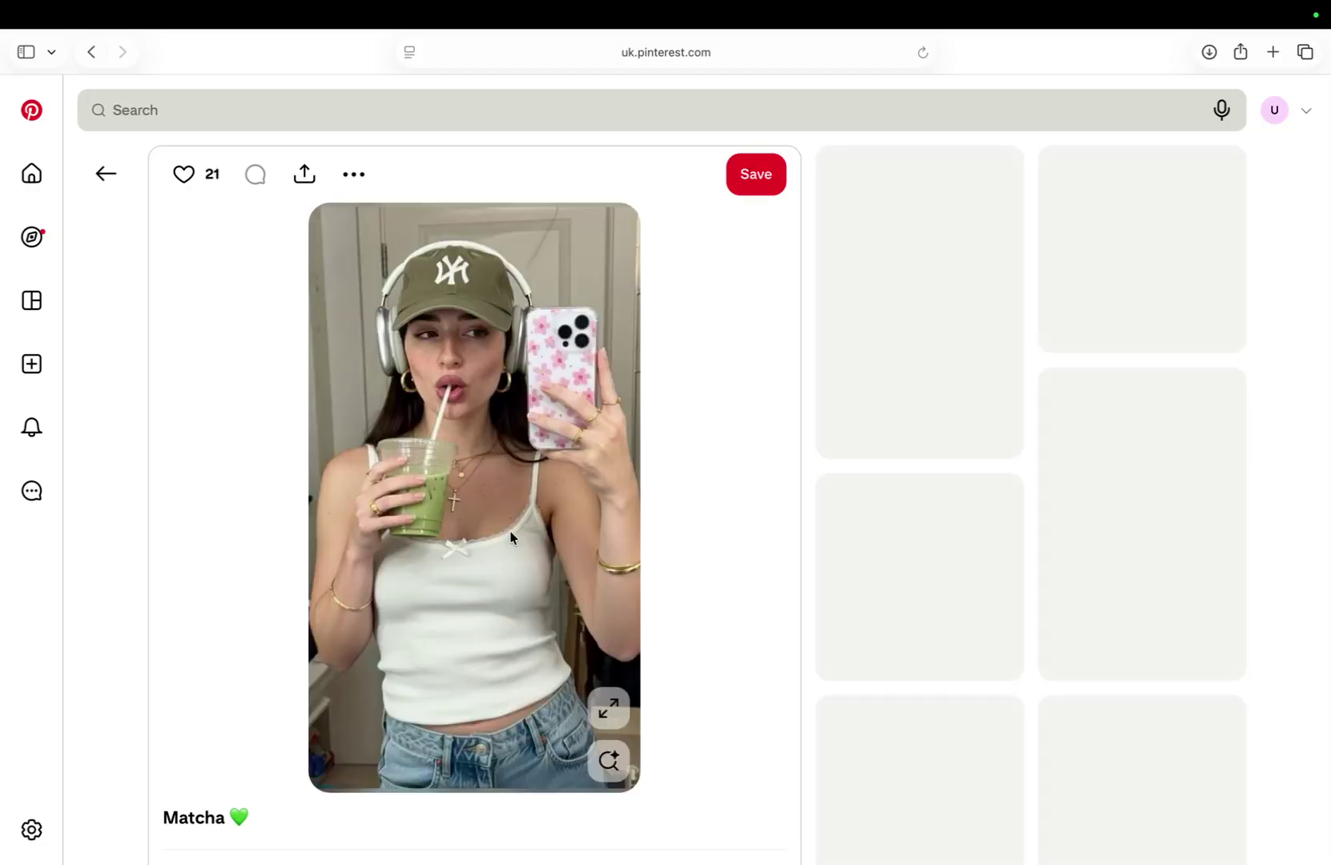
{"action": "right_click", "coordinate": [528, 548]}
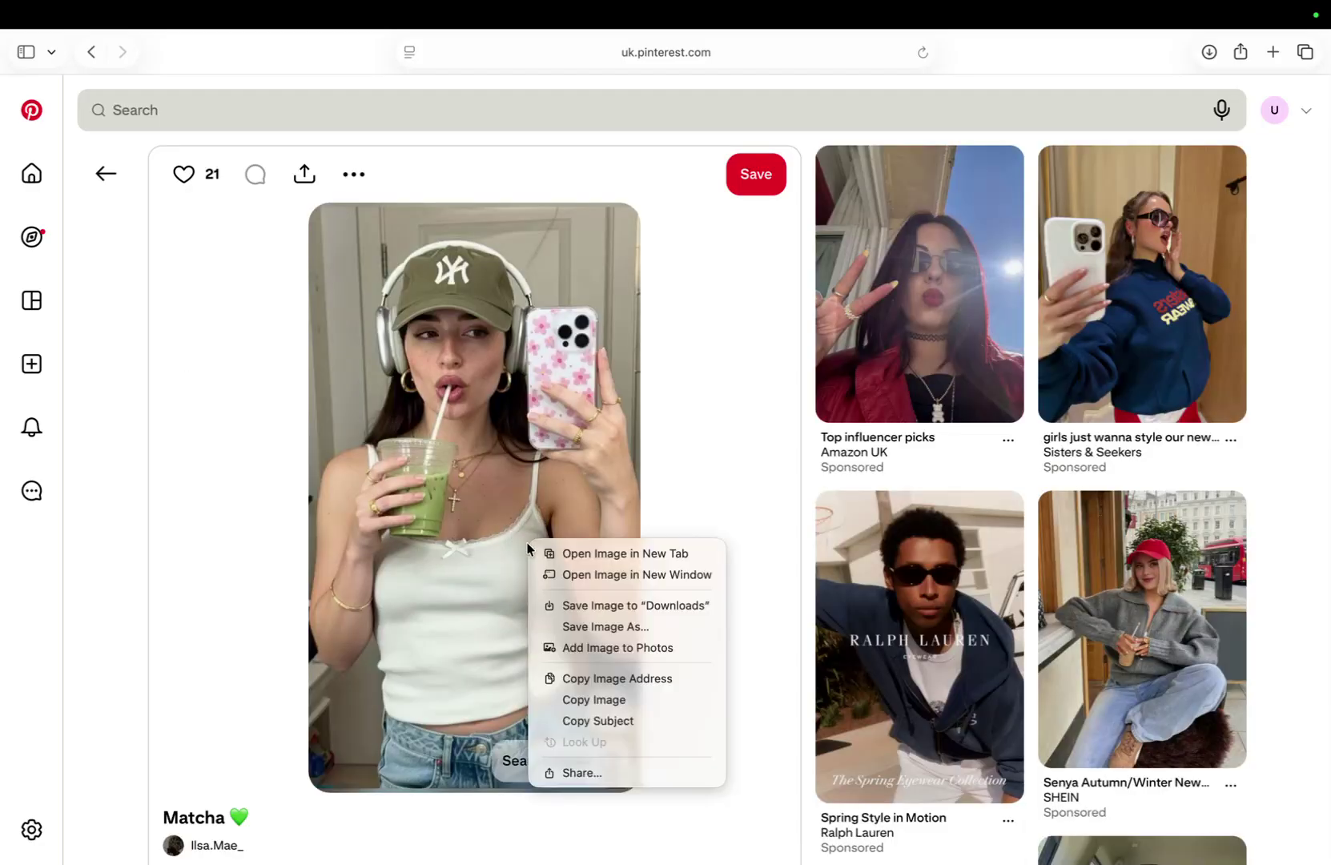
{"action": "left_click", "coordinate": [595, 699]}
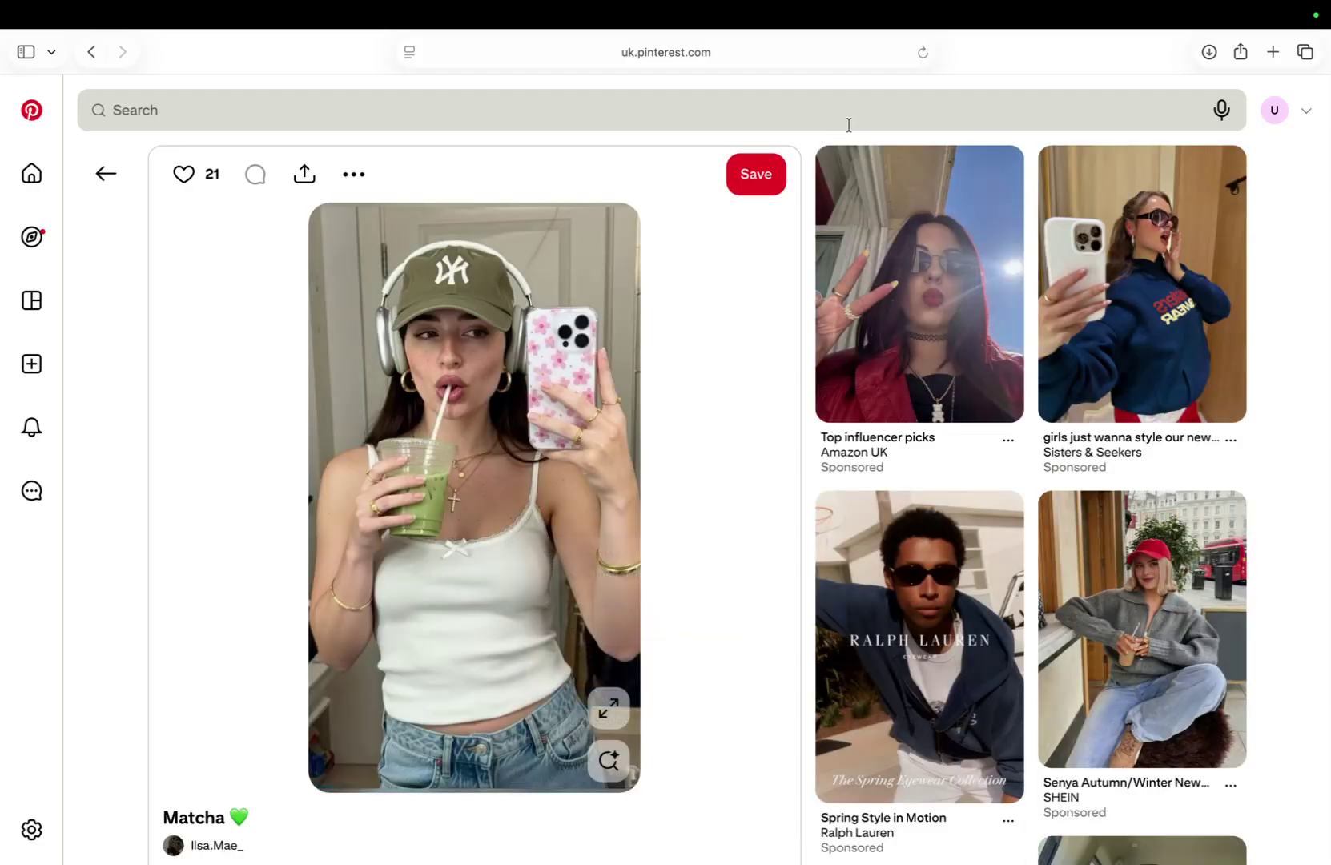
Open chatgpt.com in a new browser tab
{"action": "left_click", "coordinate": [1275, 56]}
{"action": "type", "text": "chatgpt.com"}
{"action": "key", "text": "Return"}
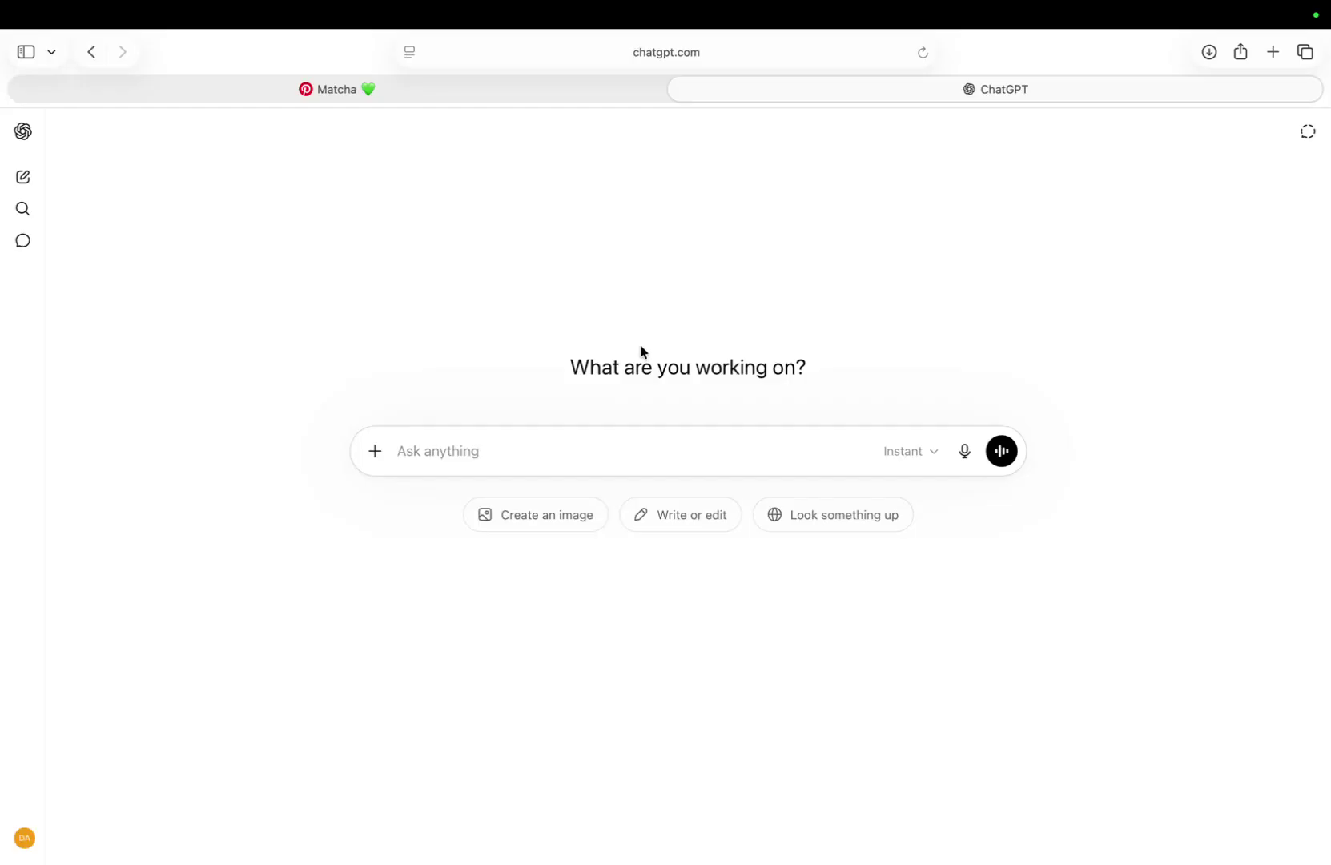
Submit the copied image to ChatGPT with the request "break this image down in extreme detail into a json prompt"
{"action": "key", "text": "super+v"}
{"action": "type", "text": "break this image down in extreme detail"}
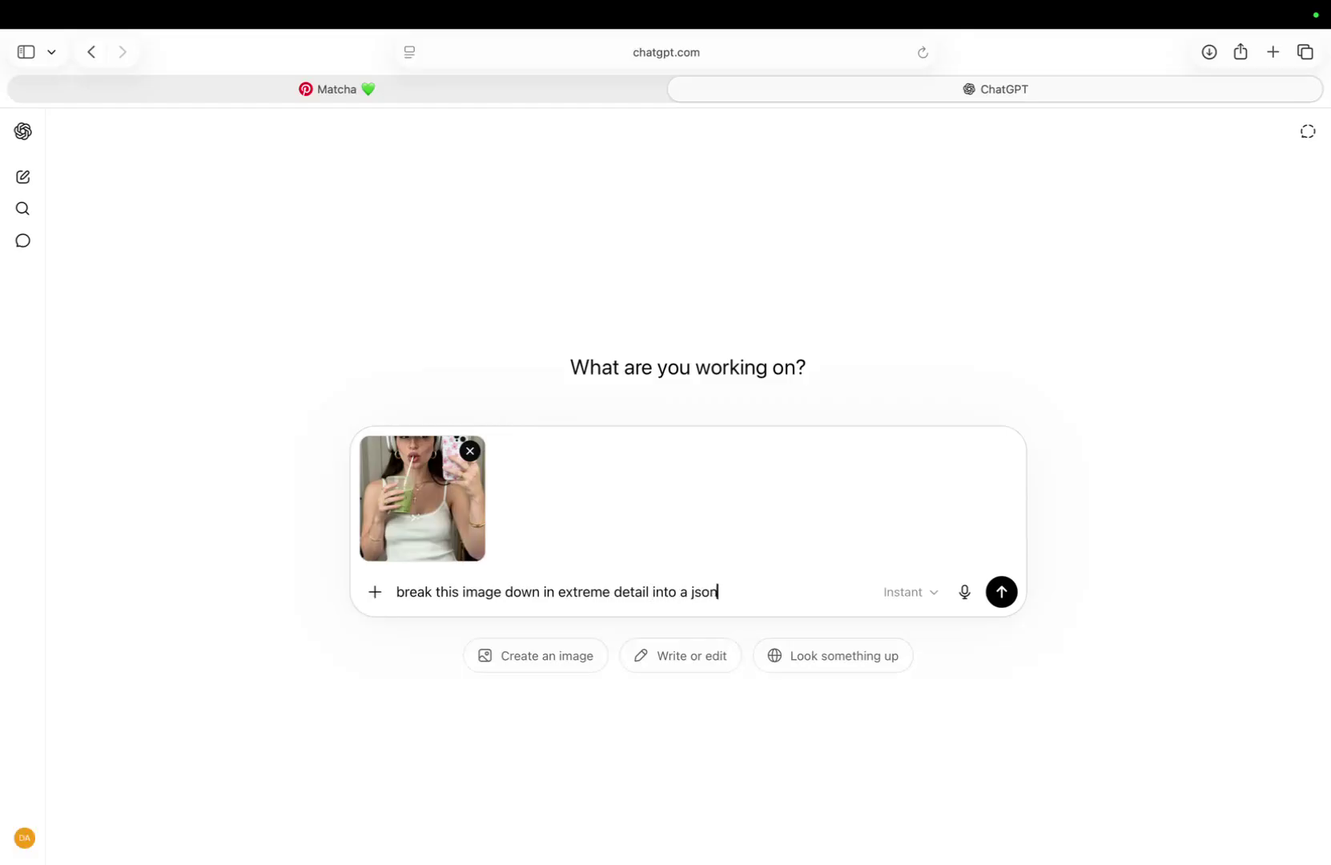
{"action": "type", "text": "into a json prompt"}
{"action": "key", "text": "Return"}
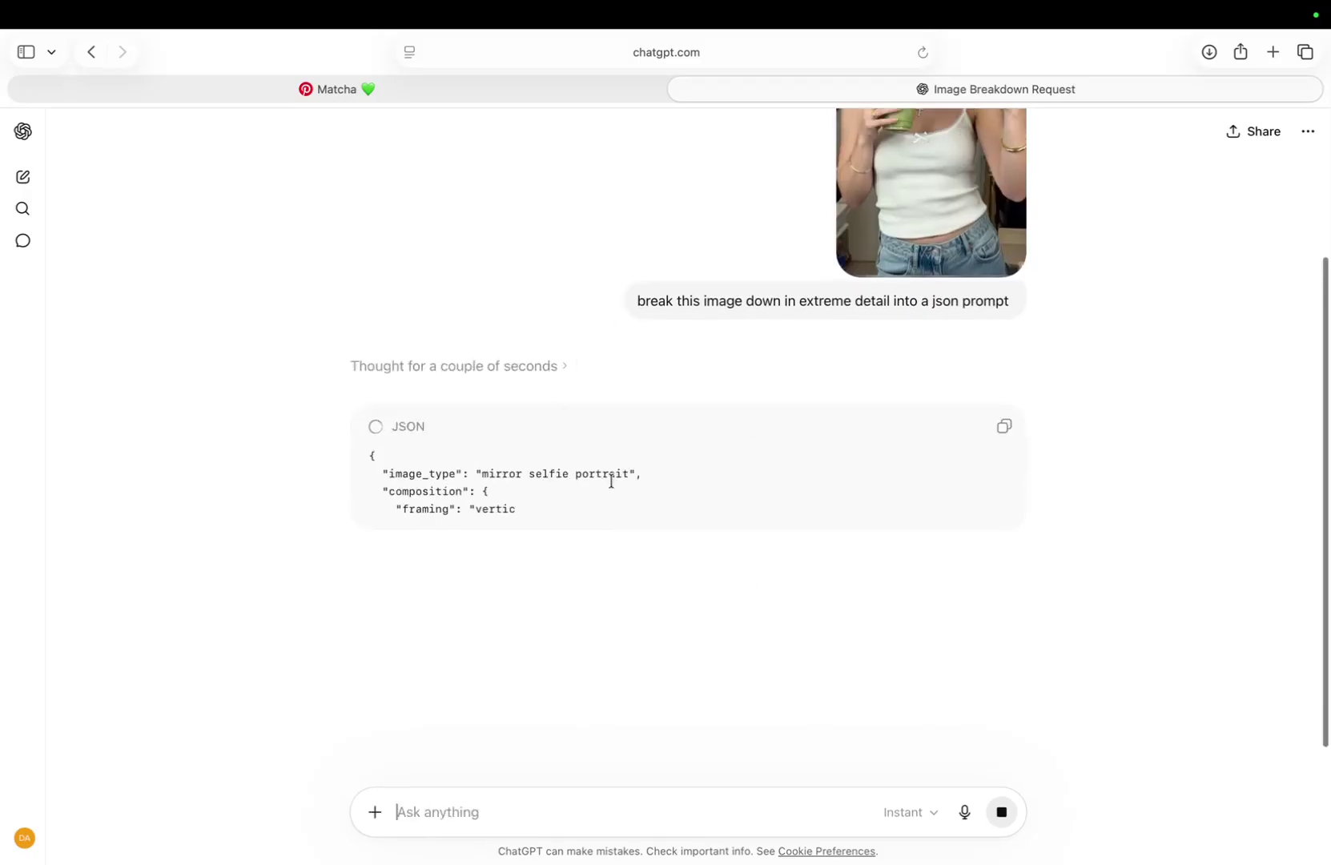
{"action": "scroll", "coordinate": [611, 481], "scroll_direction": "down", "scroll_amount": 3}
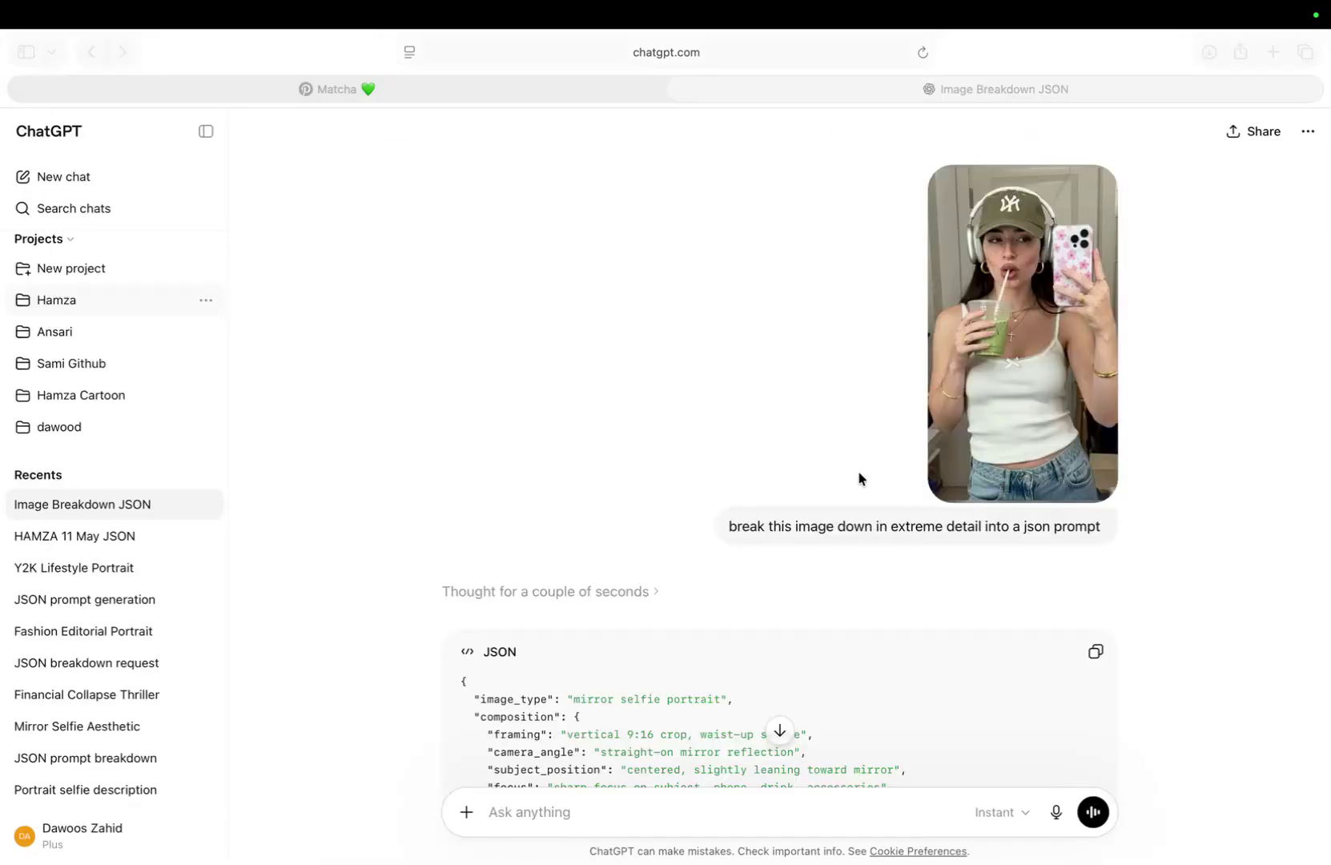
{"action": "scroll", "coordinate": [859, 479], "scroll_direction": "down", "scroll_amount": 4}
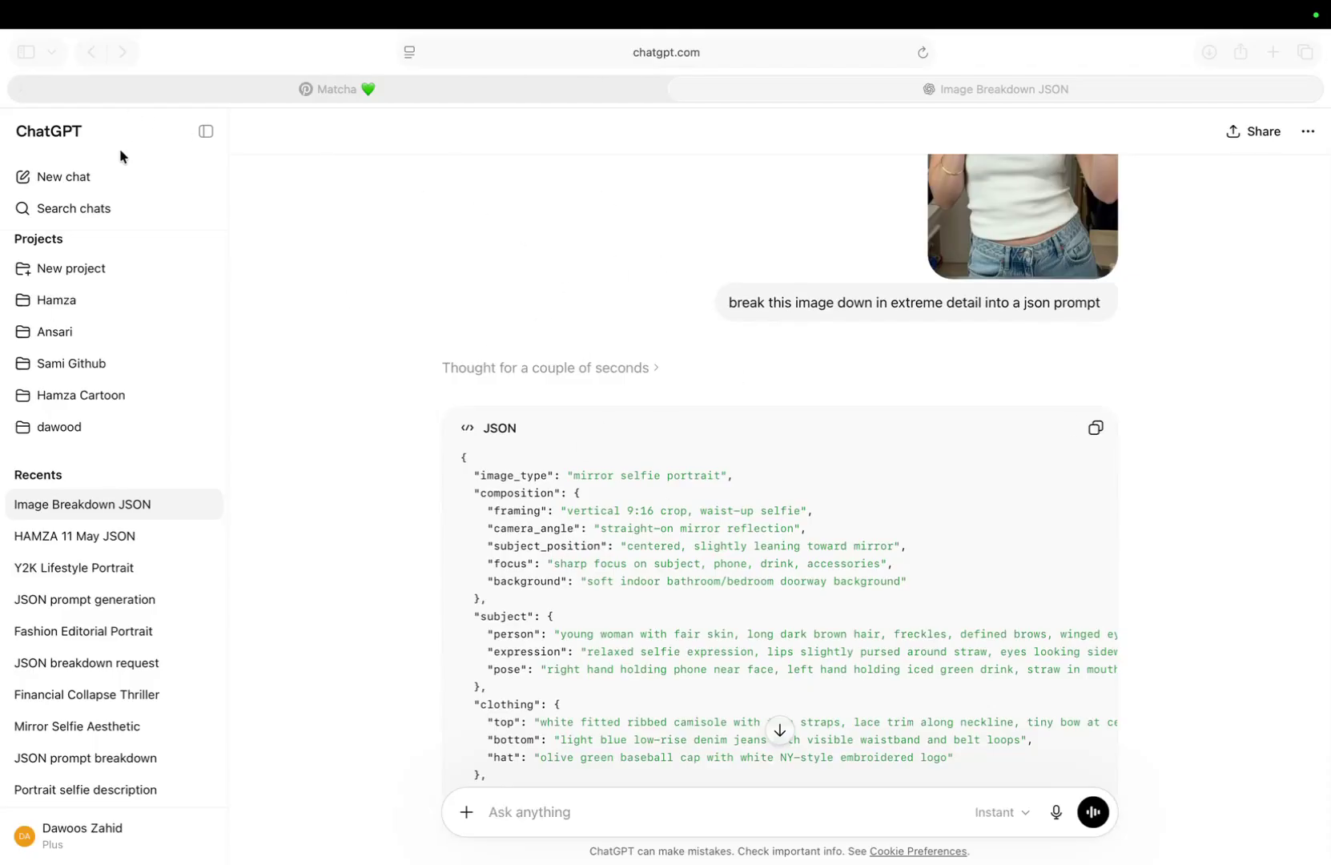
Start a new image-creation chat with the Story 9:16 aspect ratio and generate an image from the pasted JSON mirror-selfie prompt
{"action": "left_click", "coordinate": [77, 183]}
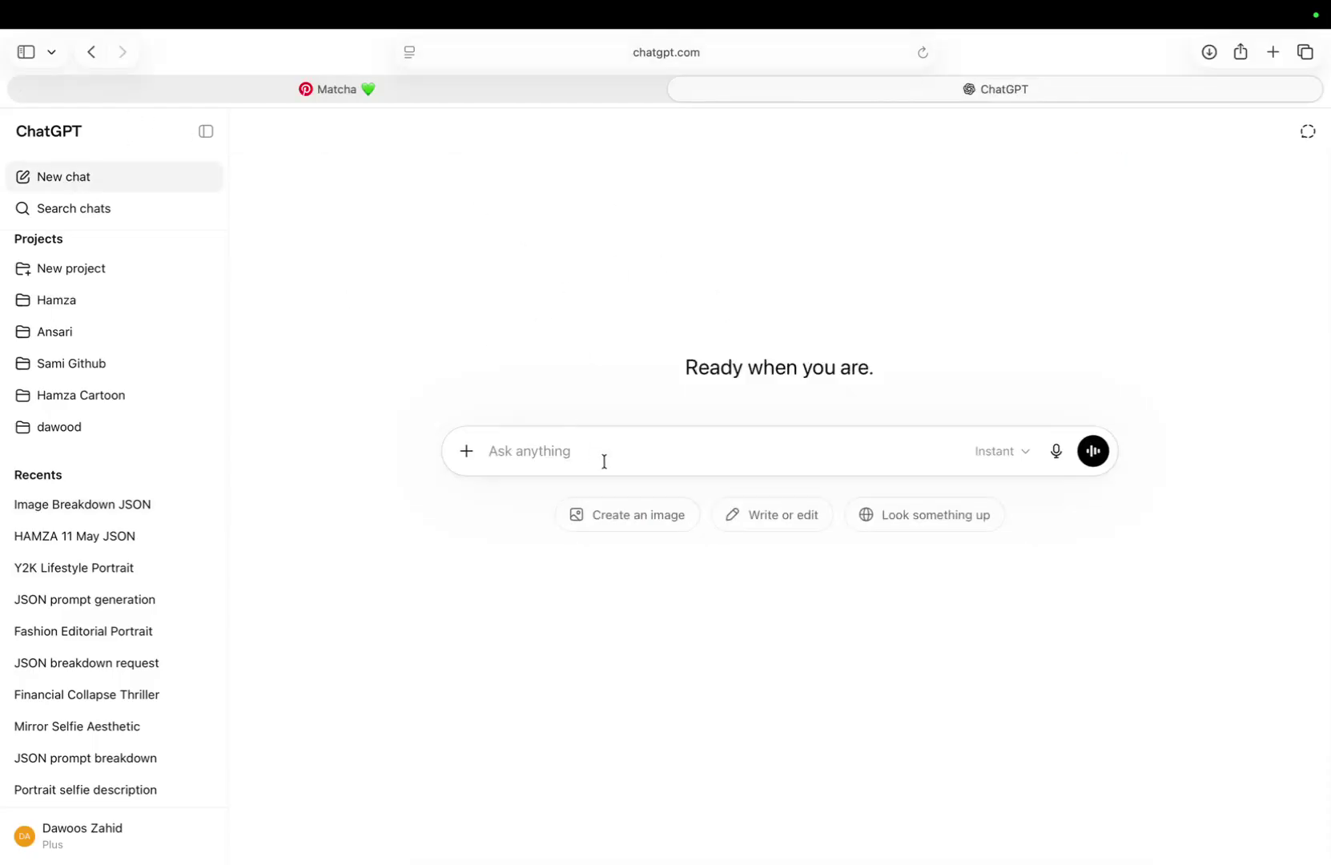
{"action": "left_click", "coordinate": [619, 521]}
{"action": "left_click", "coordinate": [611, 492]}
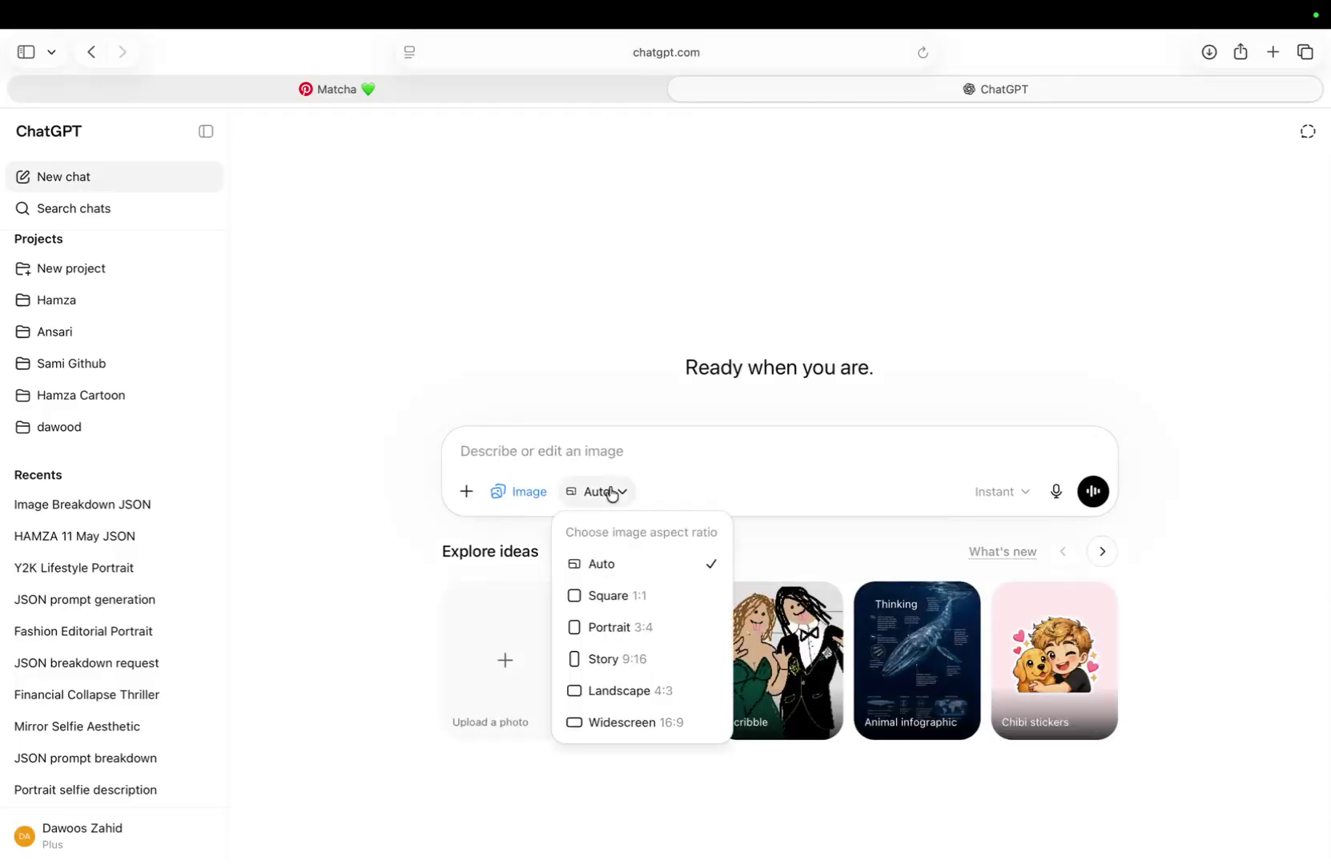
{"action": "left_click", "coordinate": [617, 658]}
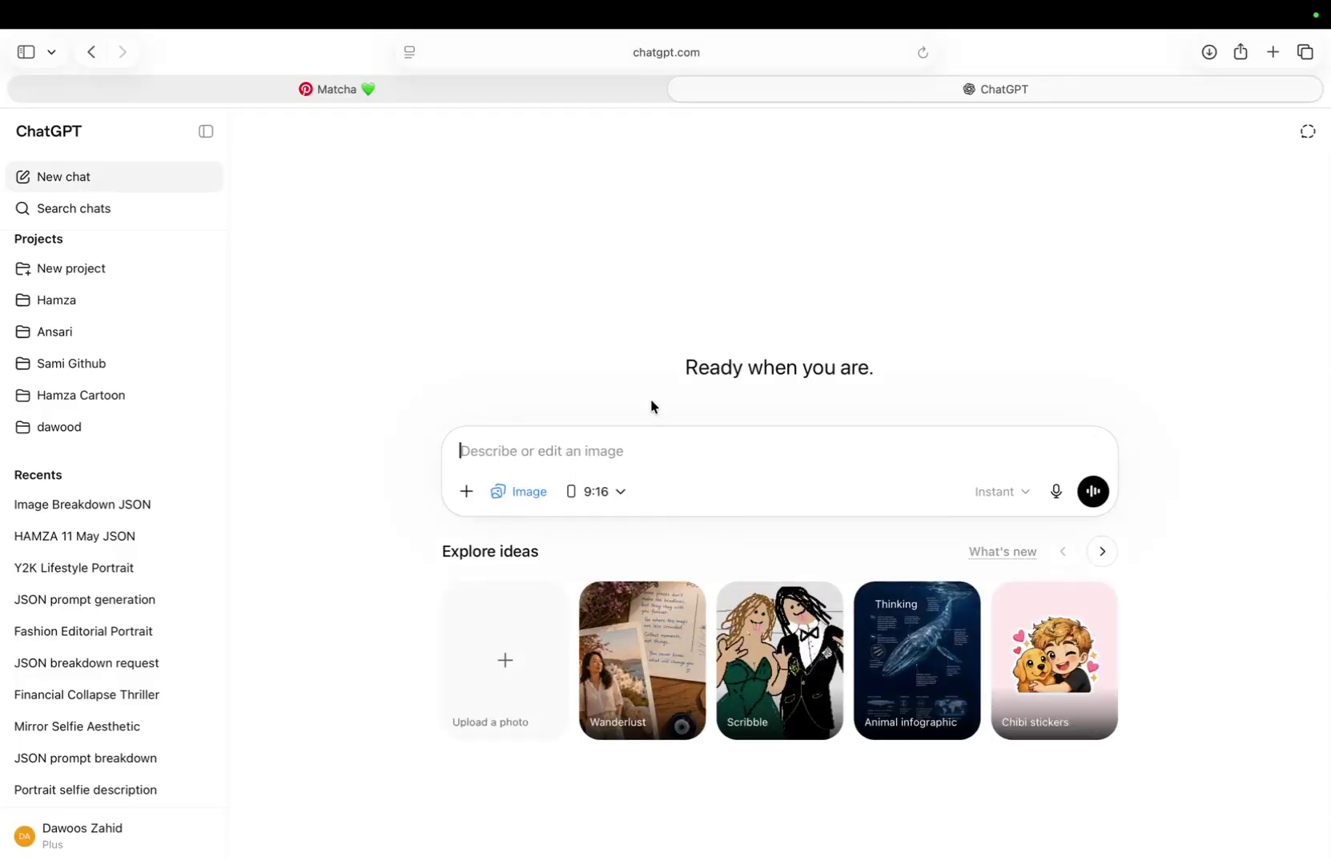
{"action": "key", "text": "super+v"}
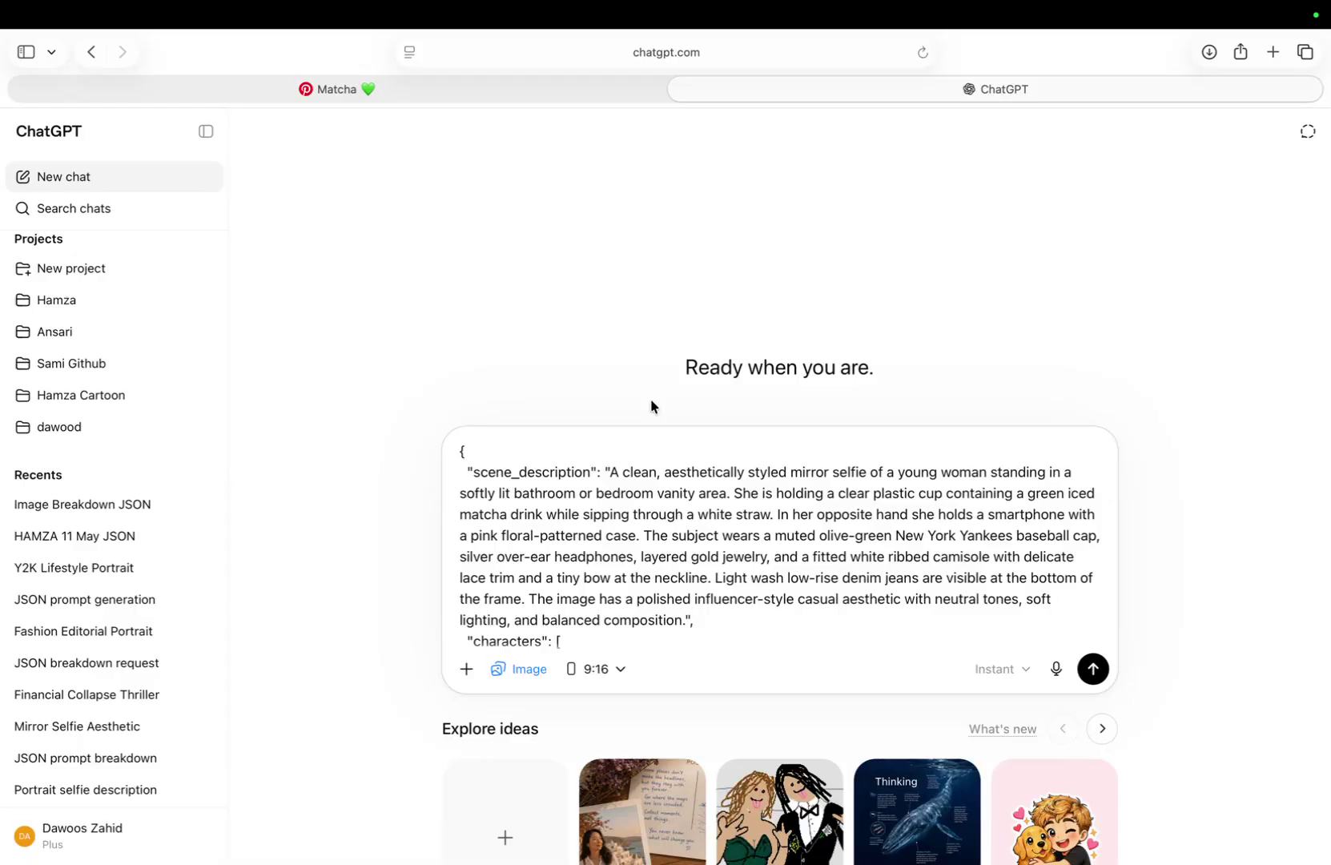
{"action": "key", "text": "Return"}
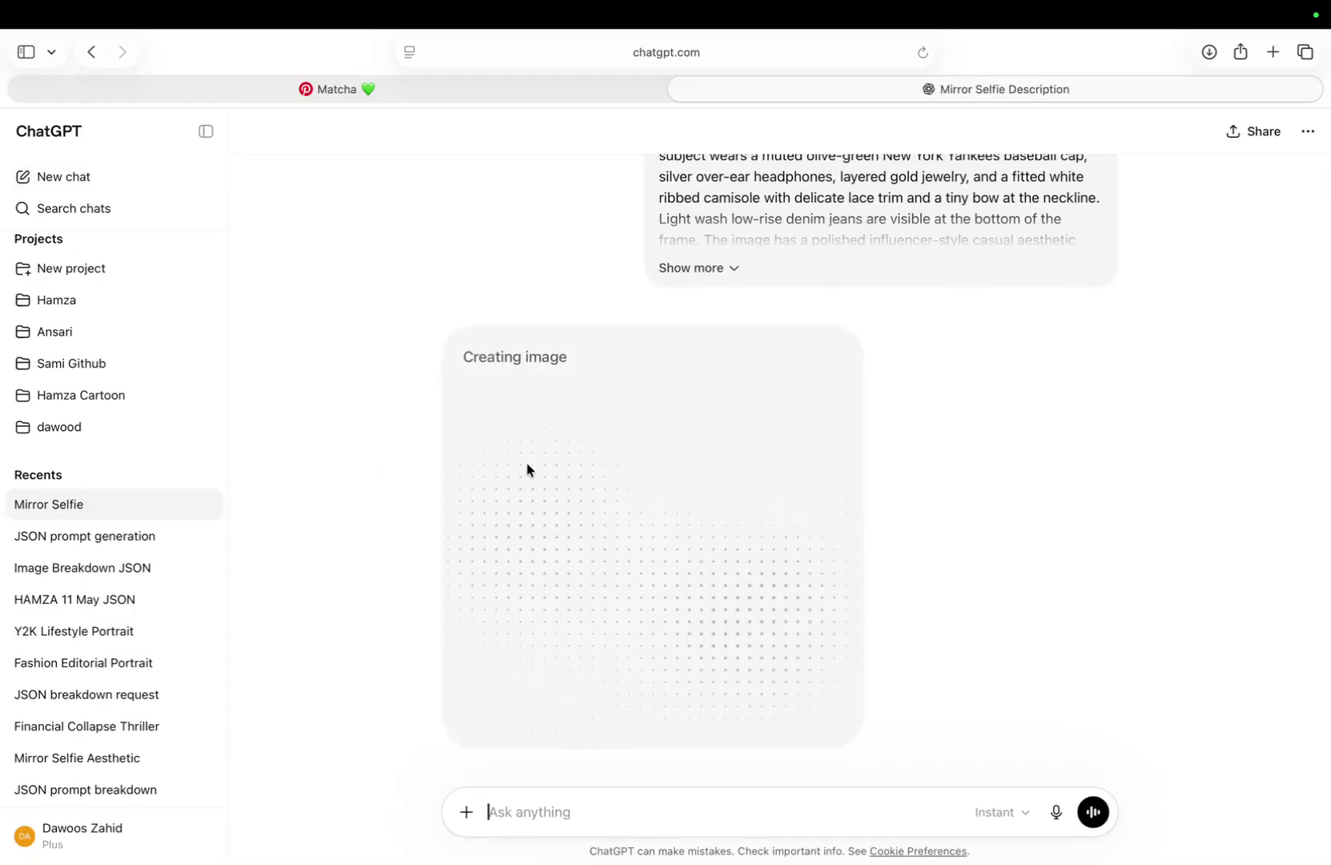
Open Google Flow in a new tab and create a new project
{"action": "left_click", "coordinate": [435, 86]}
{"action": "mouse_move", "coordinate": [983, 214]}
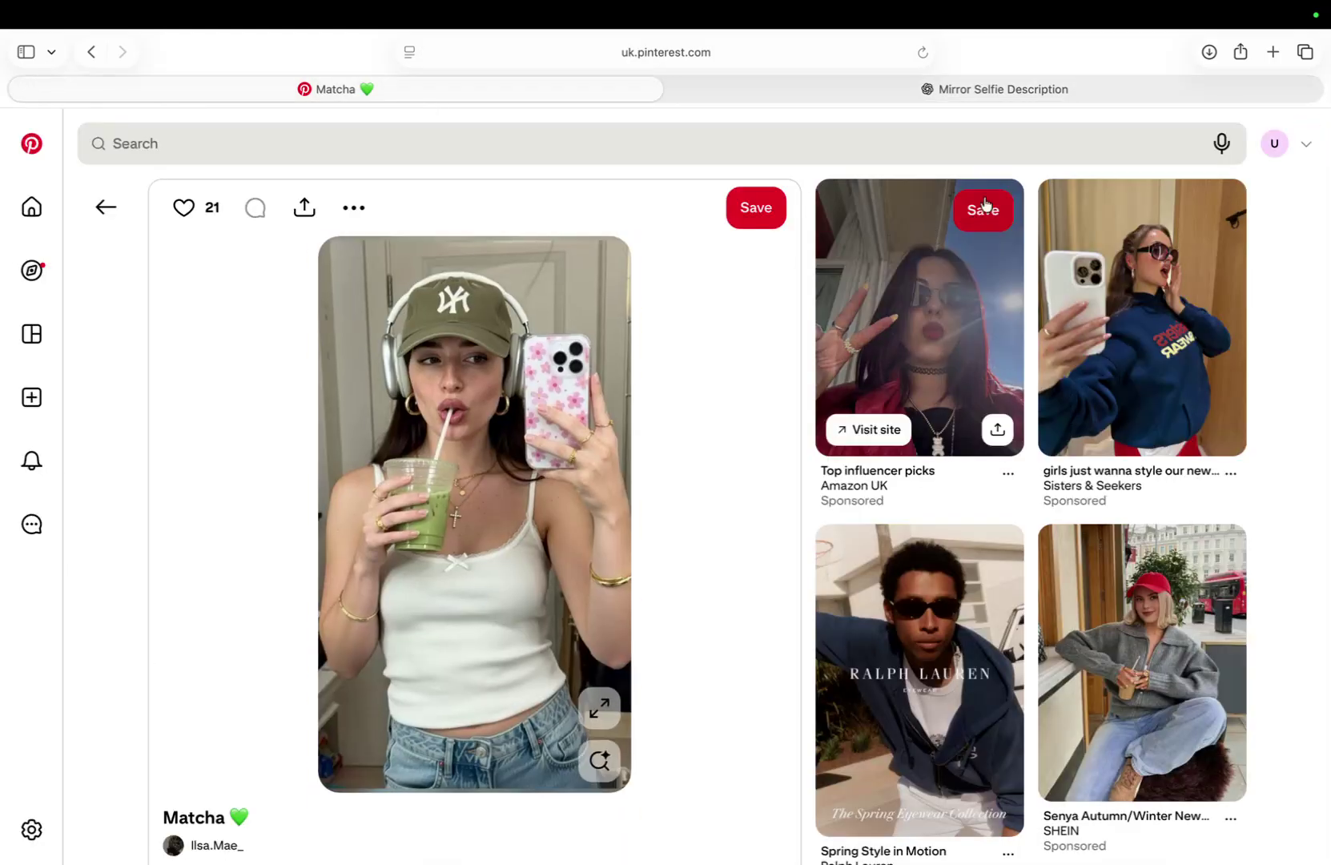
{"action": "left_click", "coordinate": [1040, 89]}
{"action": "left_click", "coordinate": [1273, 52]}
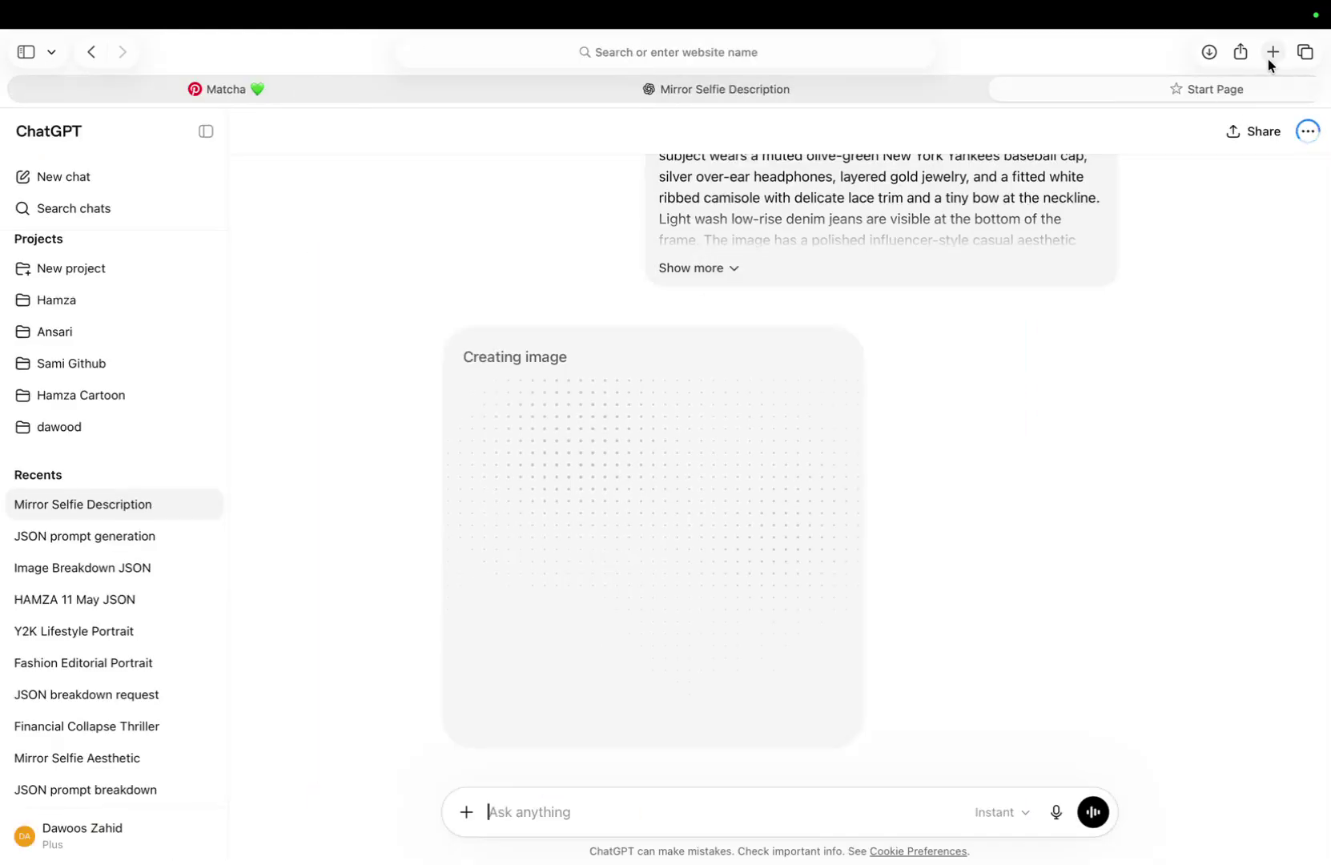
{"action": "type", "text": "flow"}
{"action": "key", "text": "Return"}
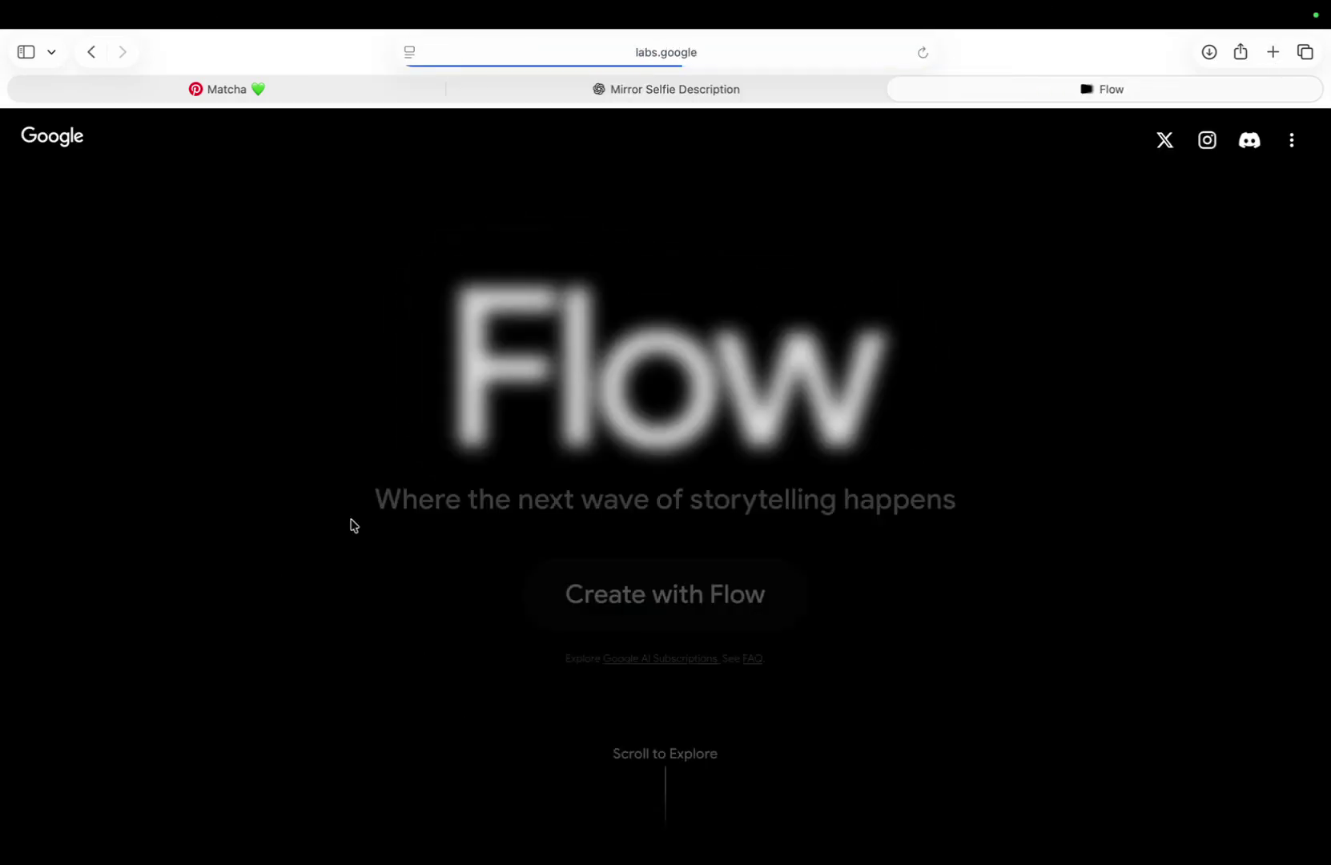
{"action": "left_click", "coordinate": [678, 594]}
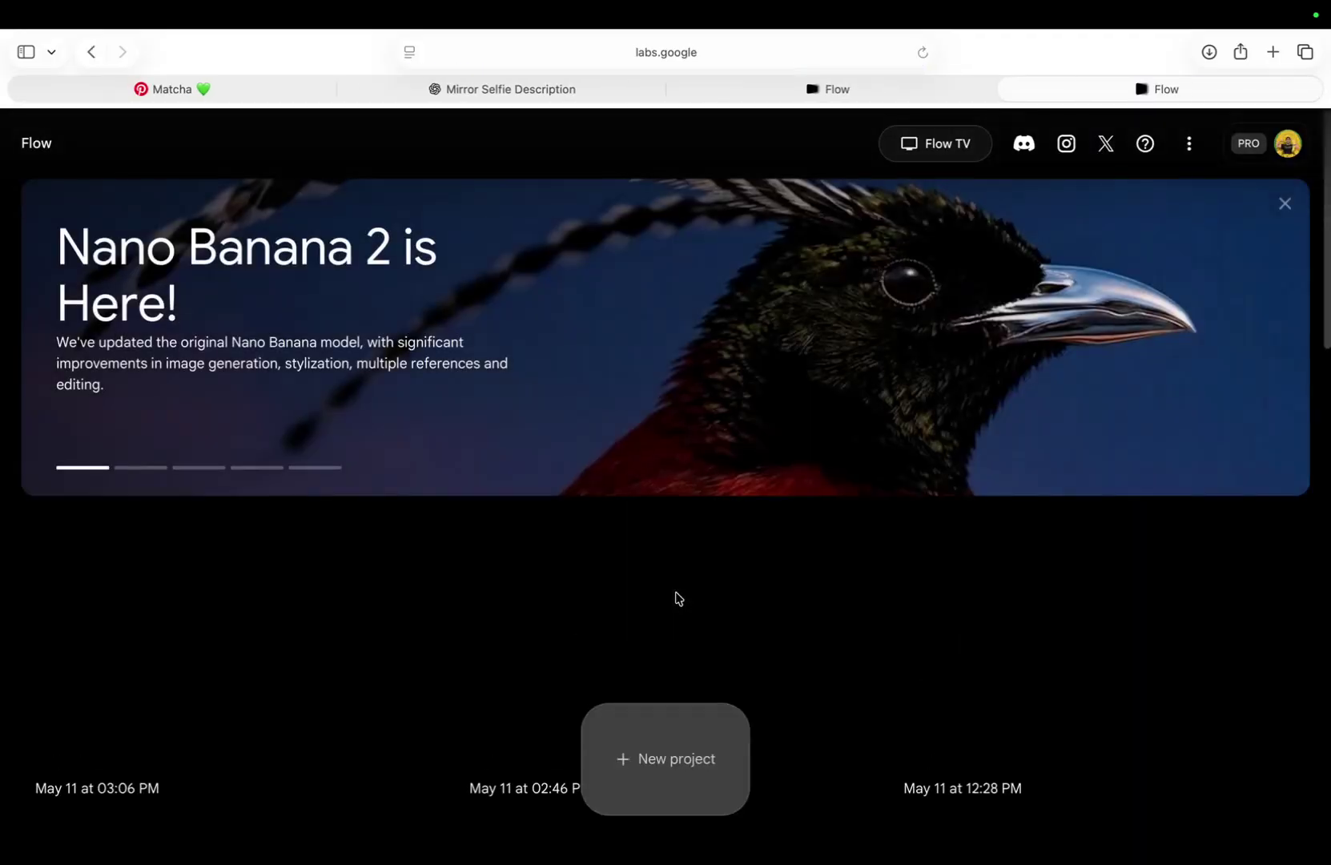
{"action": "left_click", "coordinate": [686, 743]}
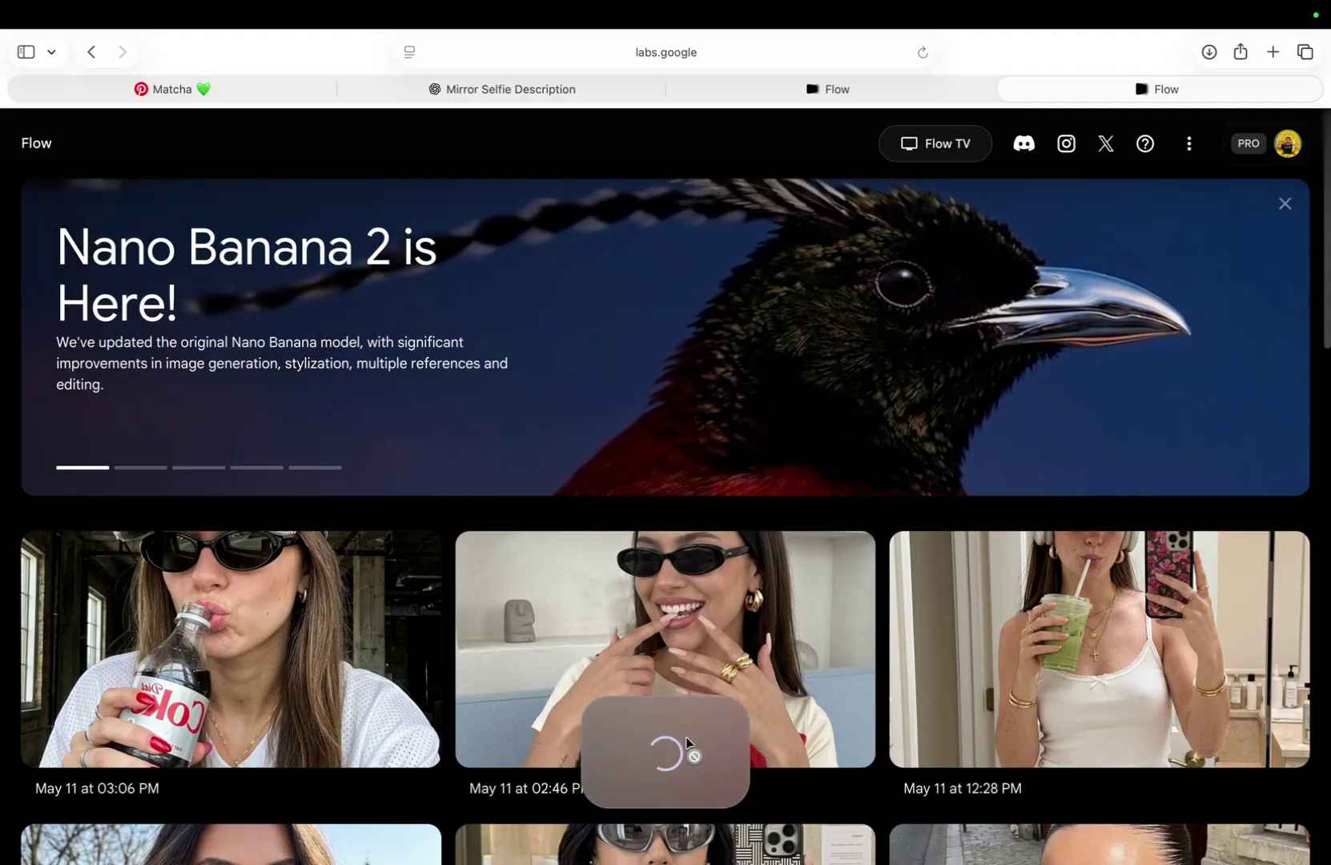
Set Flow to Image mode with Nano Banana 2, 9:16 and x4 outputs, and generate images from the pasted JSON prompt
{"action": "left_click", "coordinate": [863, 833]}
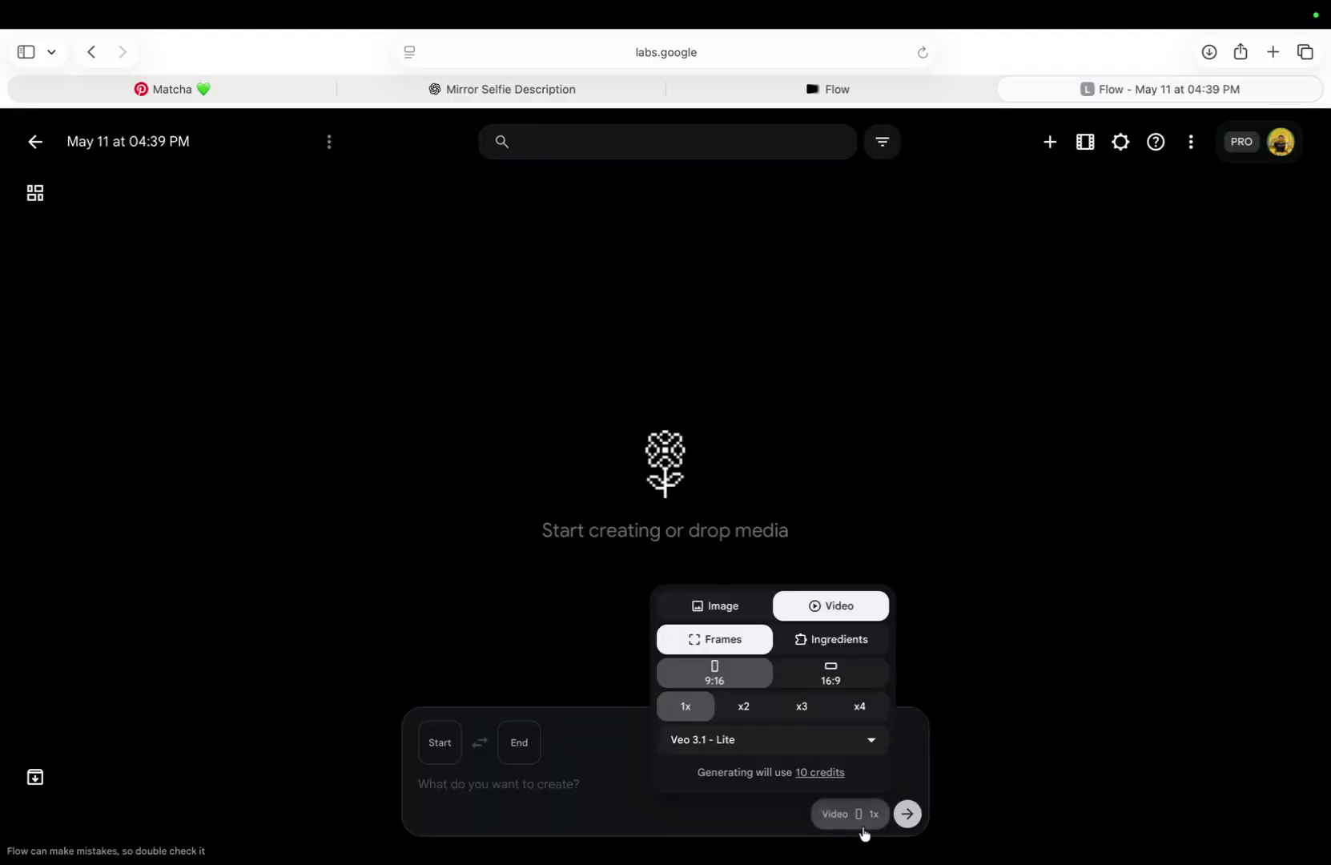
{"action": "left_click", "coordinate": [748, 606]}
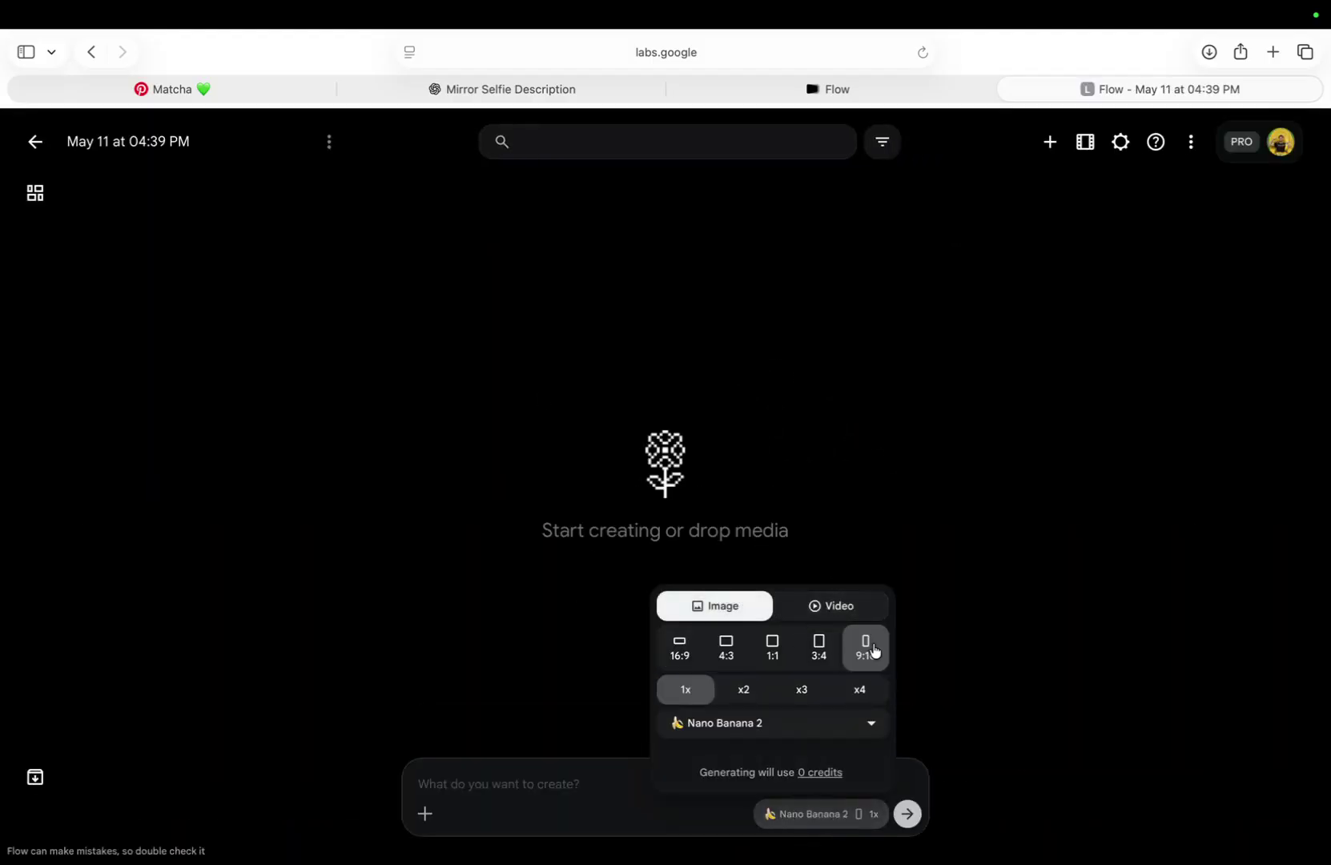
{"action": "left_click", "coordinate": [520, 779]}
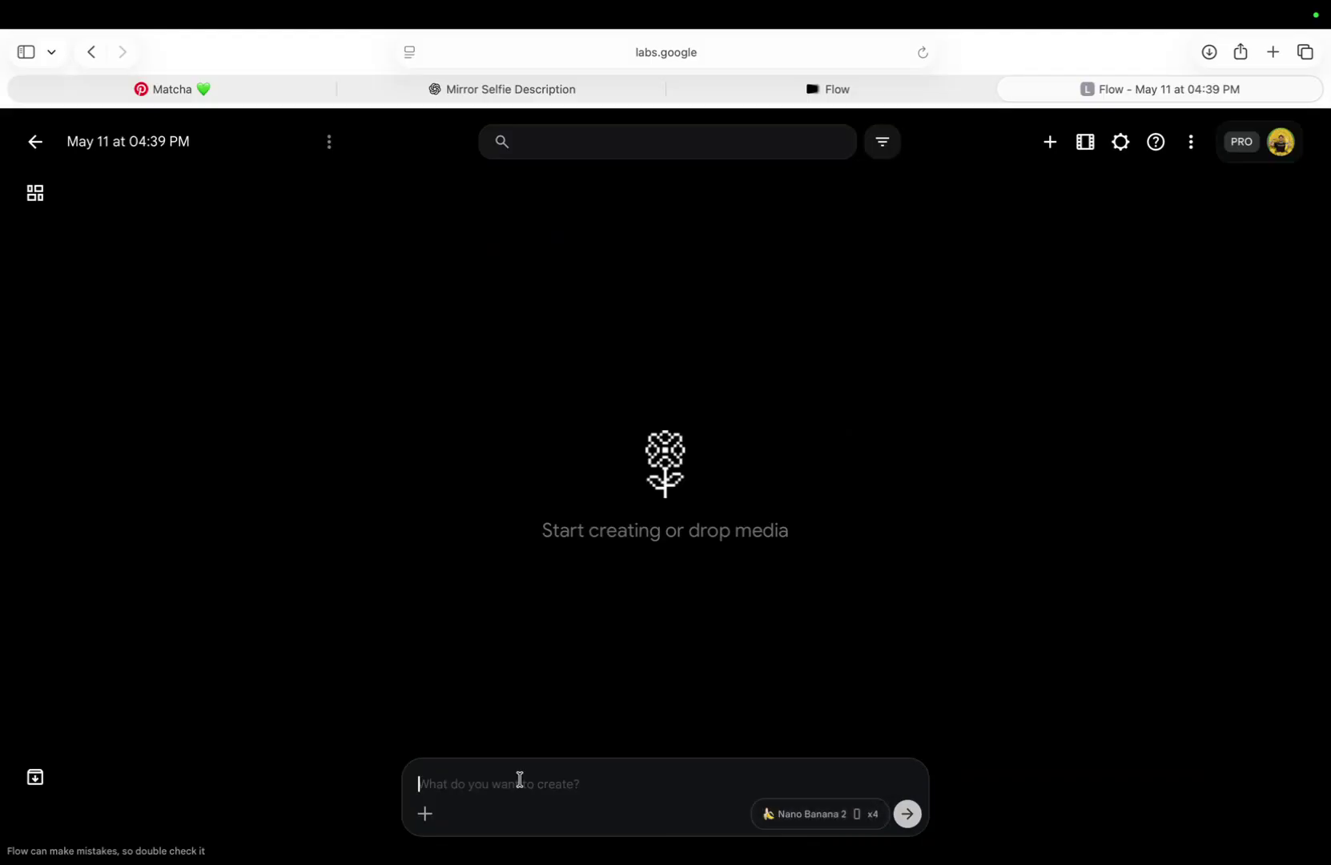
{"action": "key", "text": "super+v"}
{"action": "key", "text": "Return"}
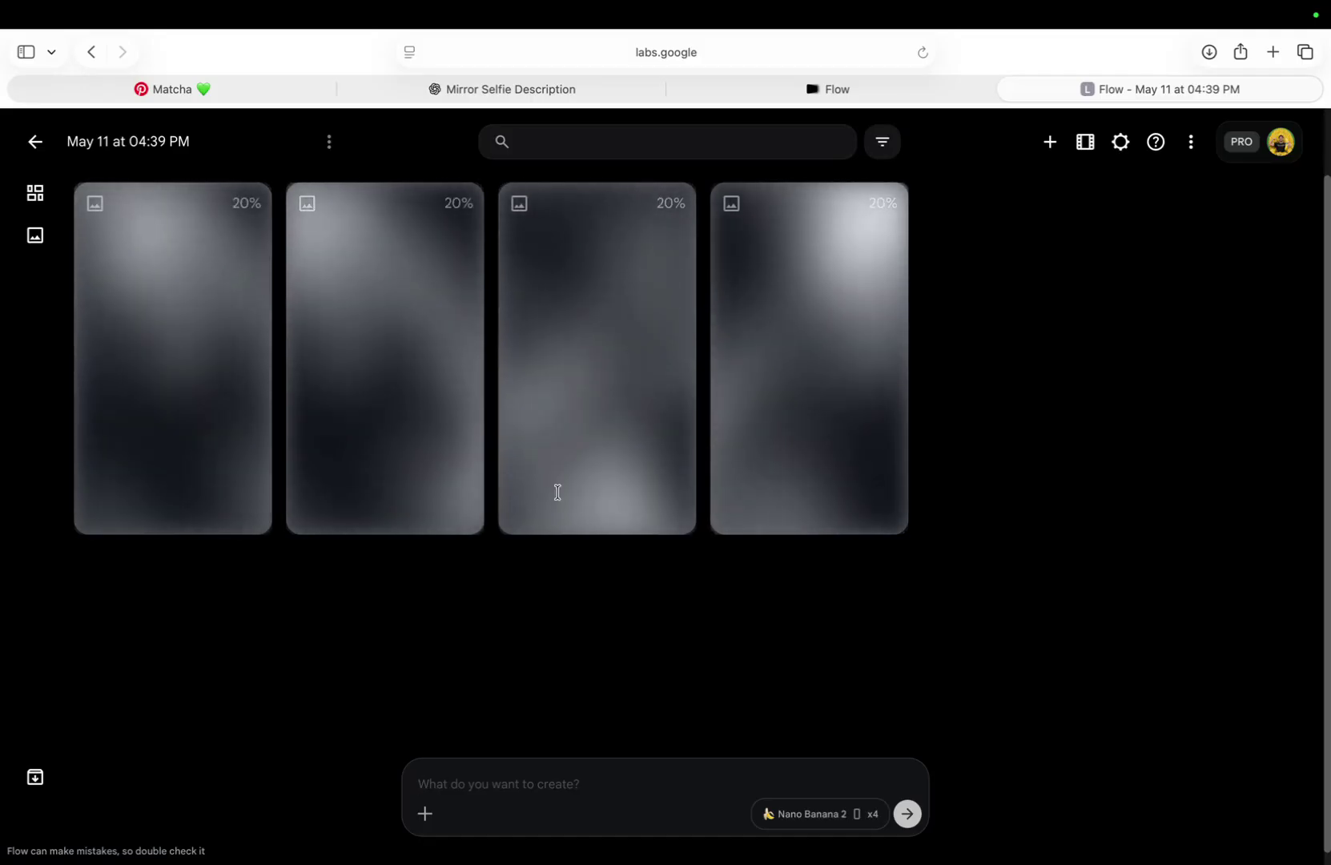
Check the ChatGPT image's progress and examine the mirror-selfie images generated in Flow up close
{"action": "left_click", "coordinate": [613, 90]}
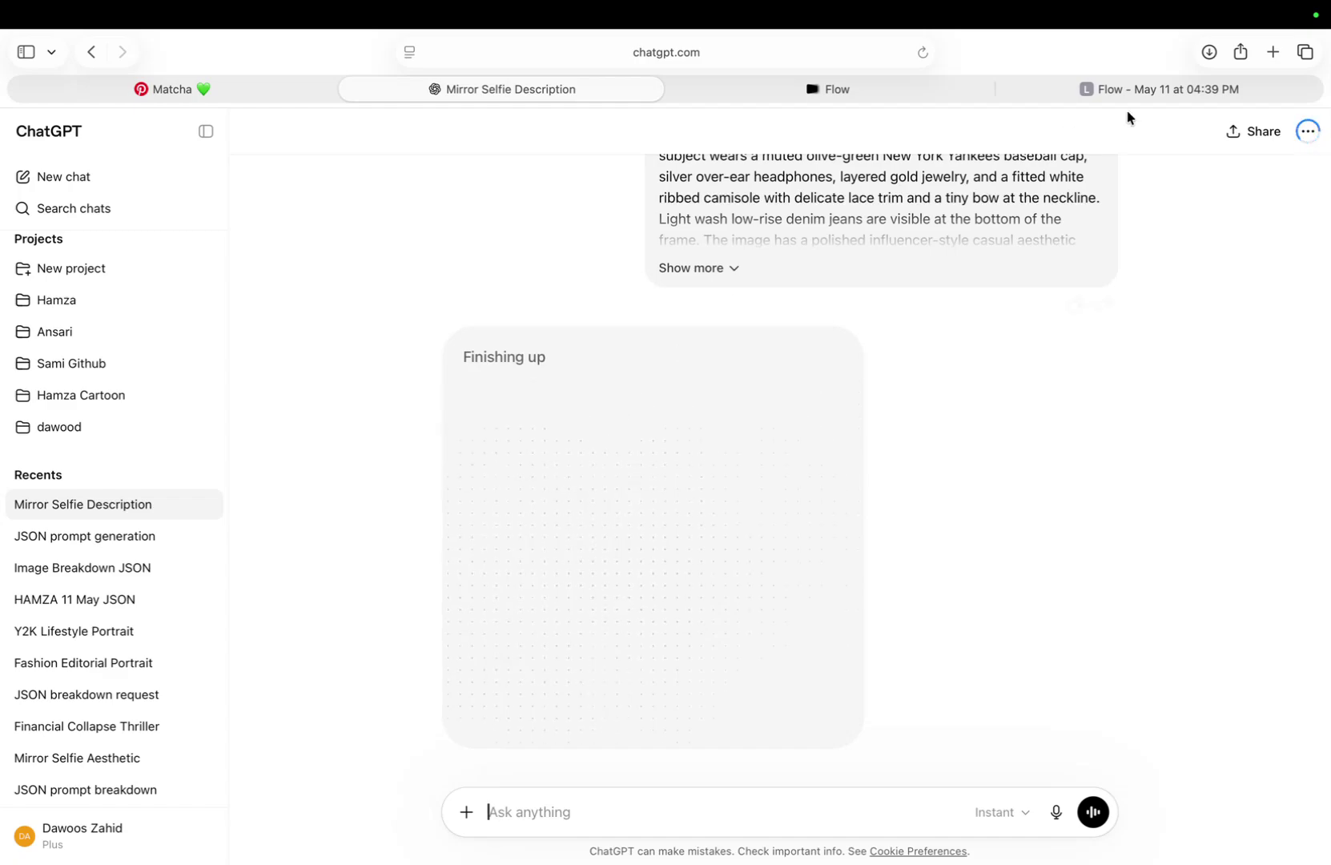
{"action": "left_click", "coordinate": [1137, 89]}
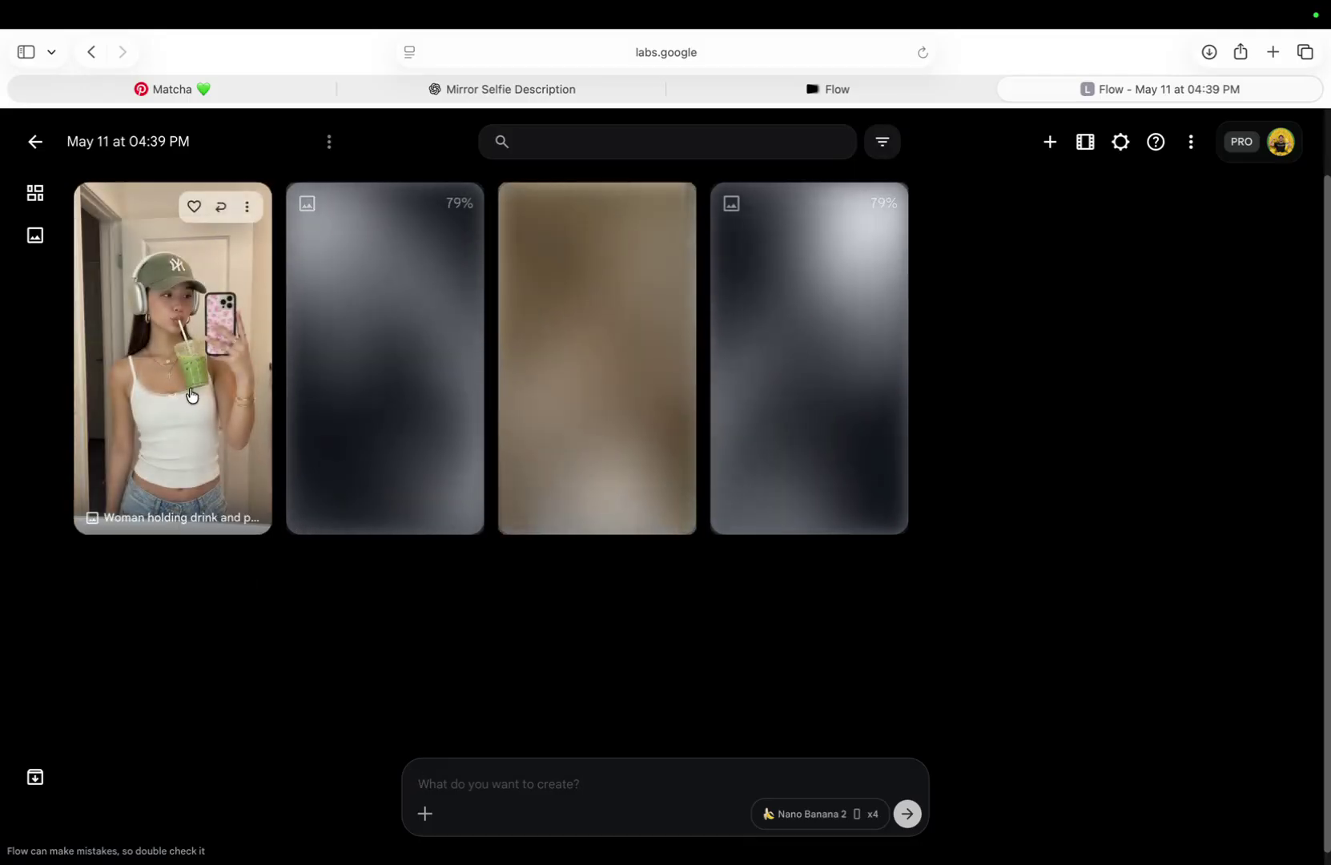
{"action": "scroll", "coordinate": [191, 396], "scroll_direction": "up", "scroll_amount": 5}
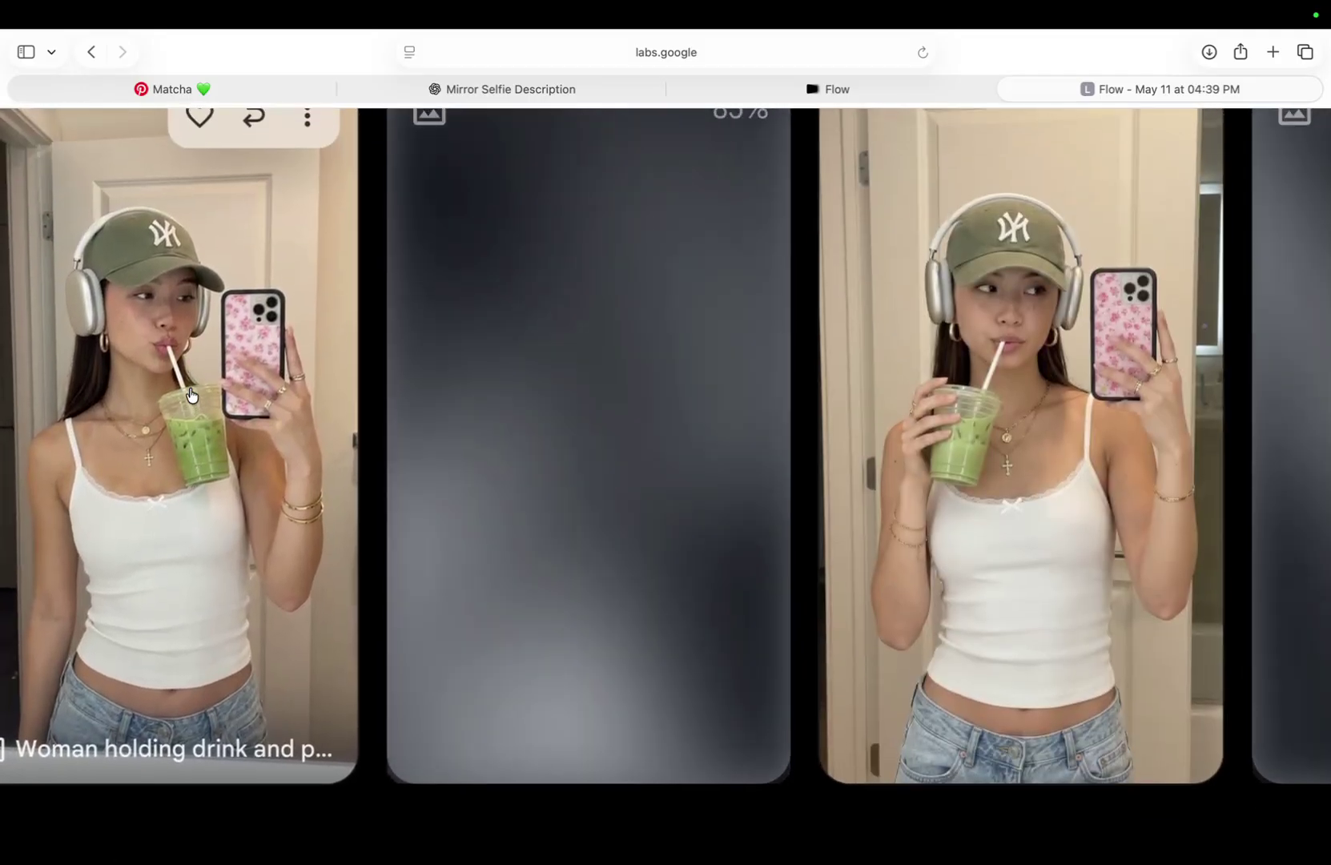
{"action": "scroll", "coordinate": [238, 395], "scroll_direction": "right", "scroll_amount": 5}
{"action": "scroll", "coordinate": [623, 495], "scroll_direction": "down", "scroll_amount": 5}
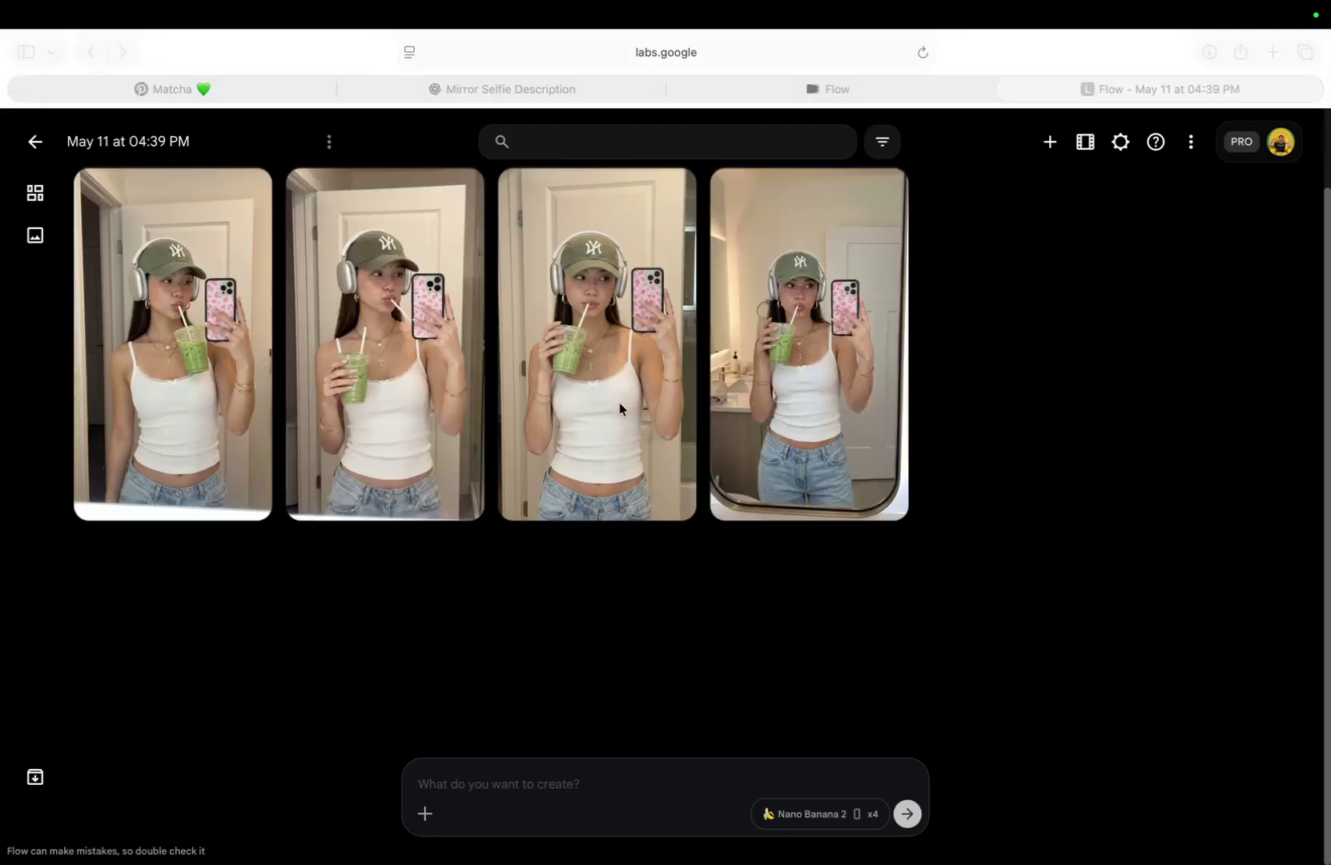
Compare the mirror selfie generated in ChatGPT with the four versions generated in Flow
{"action": "left_click", "coordinate": [562, 93]}
{"action": "scroll", "coordinate": [609, 519], "scroll_direction": "down", "scroll_amount": 5}
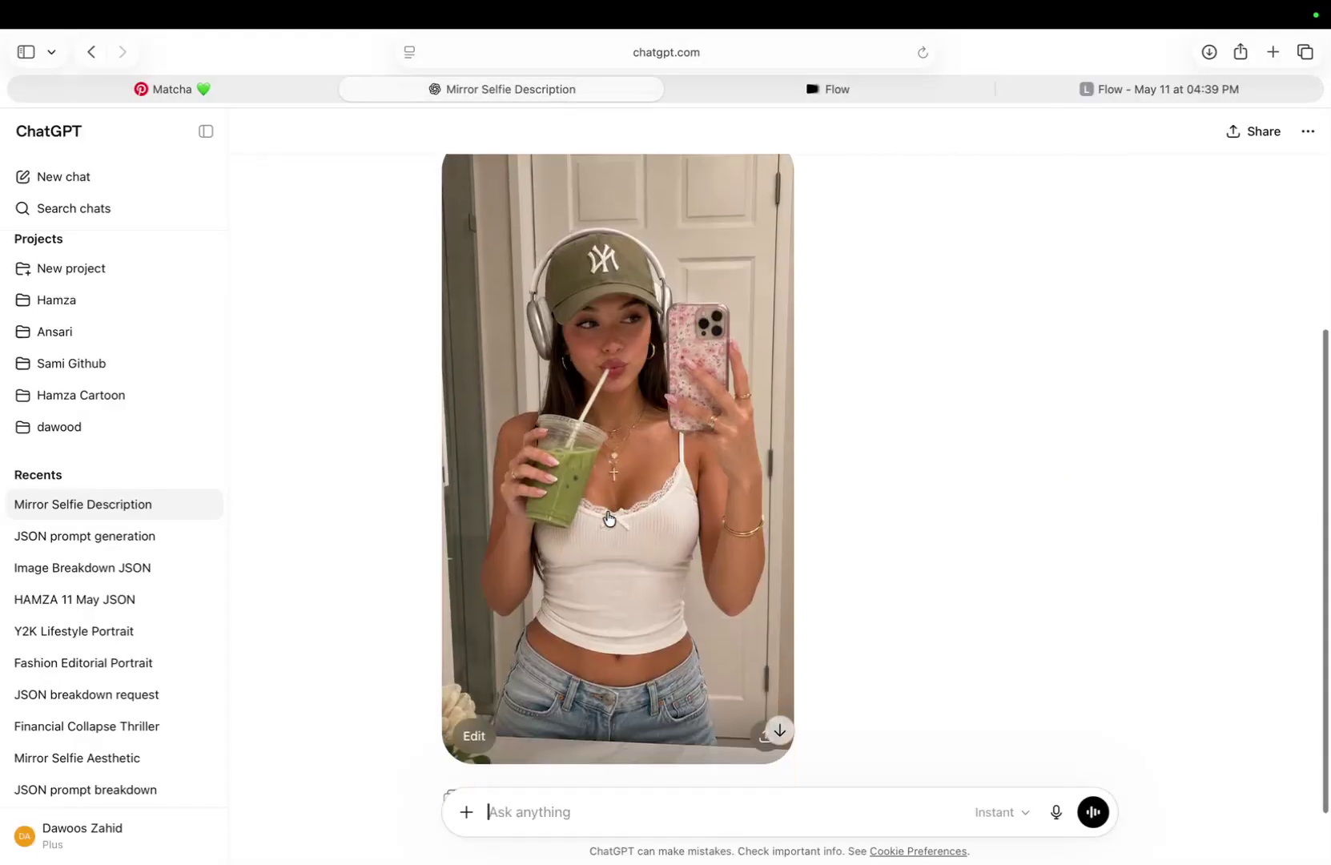
{"action": "left_click", "coordinate": [1178, 91]}
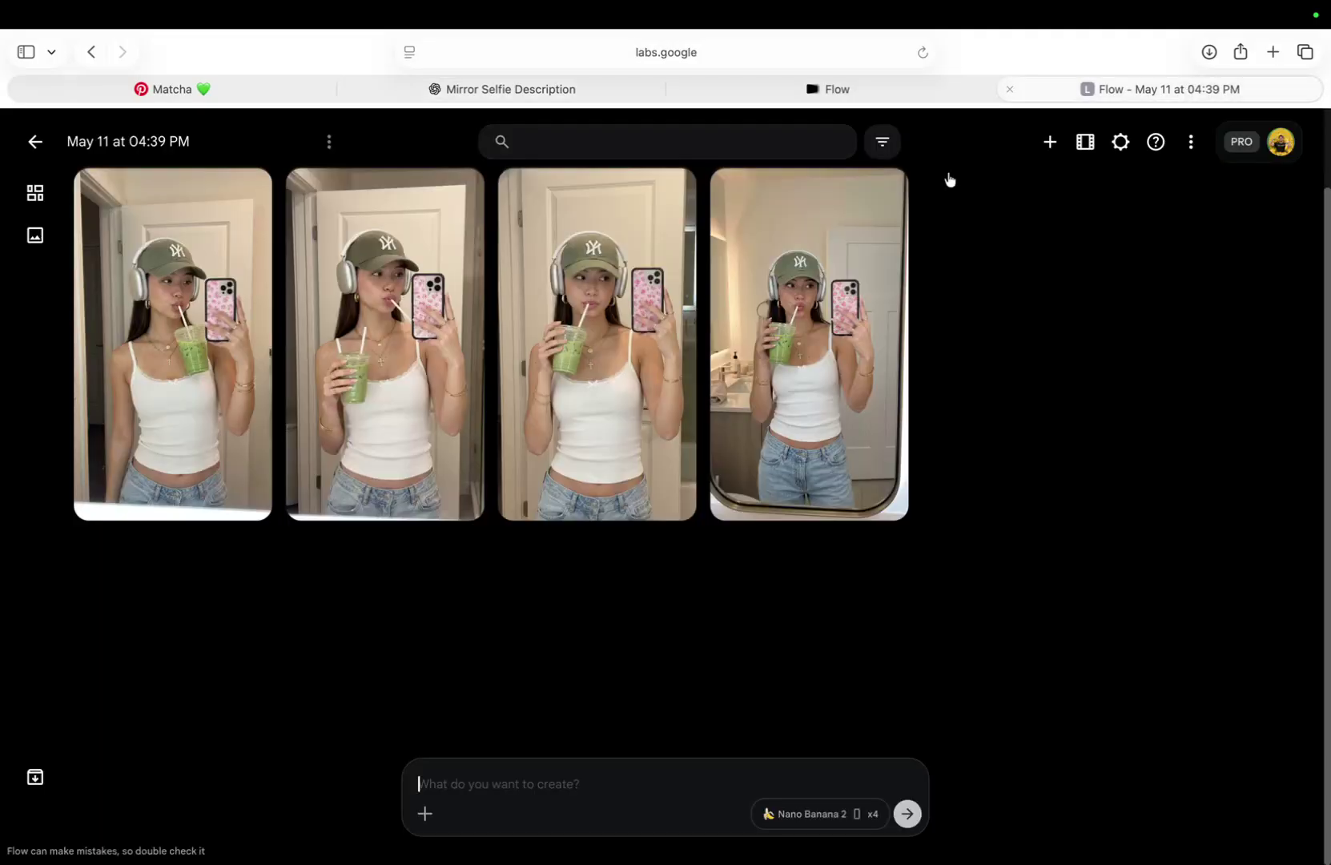
{"action": "scroll", "coordinate": [662, 340], "scroll_direction": "up", "scroll_amount": 5}
{"action": "scroll", "coordinate": [661, 339], "scroll_direction": "down", "scroll_amount": 5}
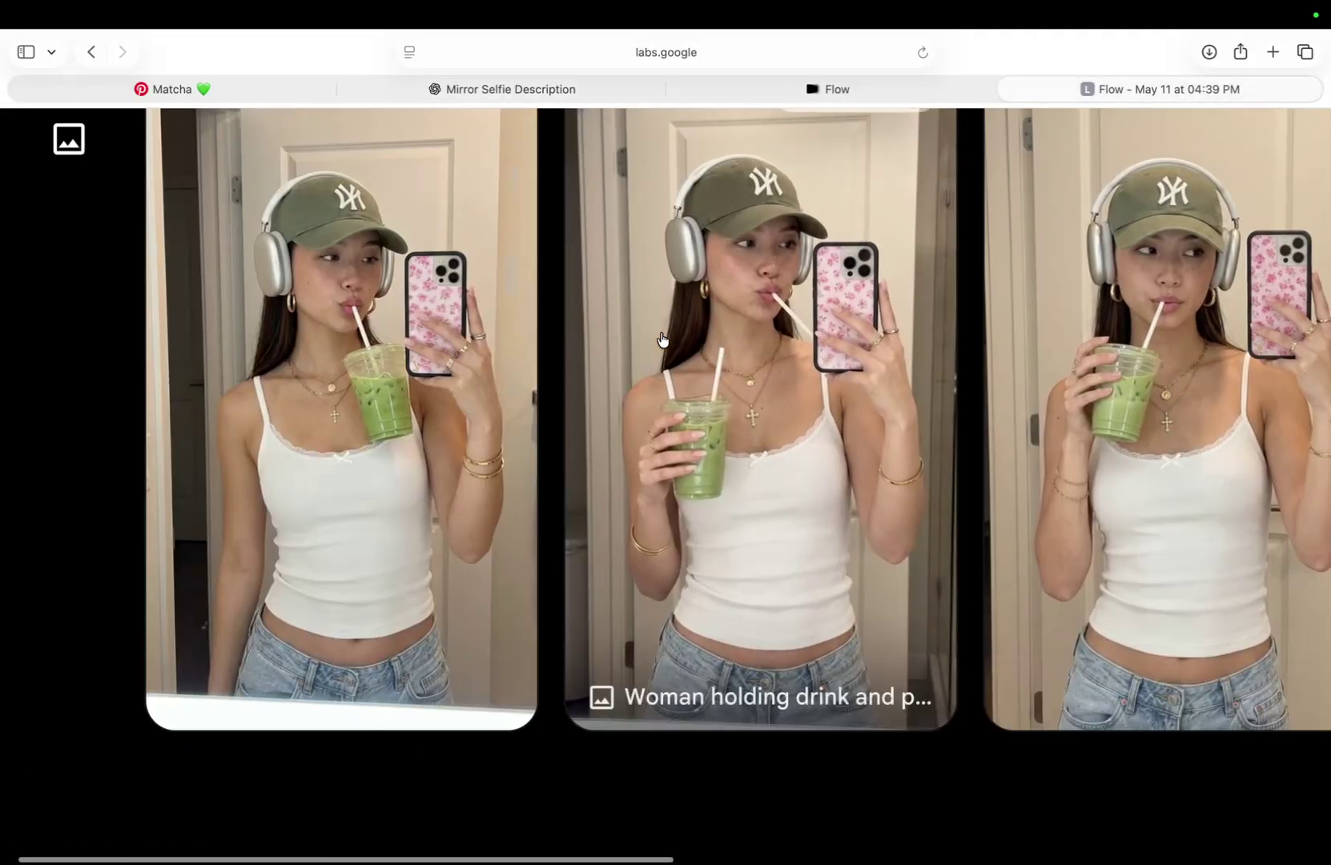
{"action": "left_click", "coordinate": [481, 88]}
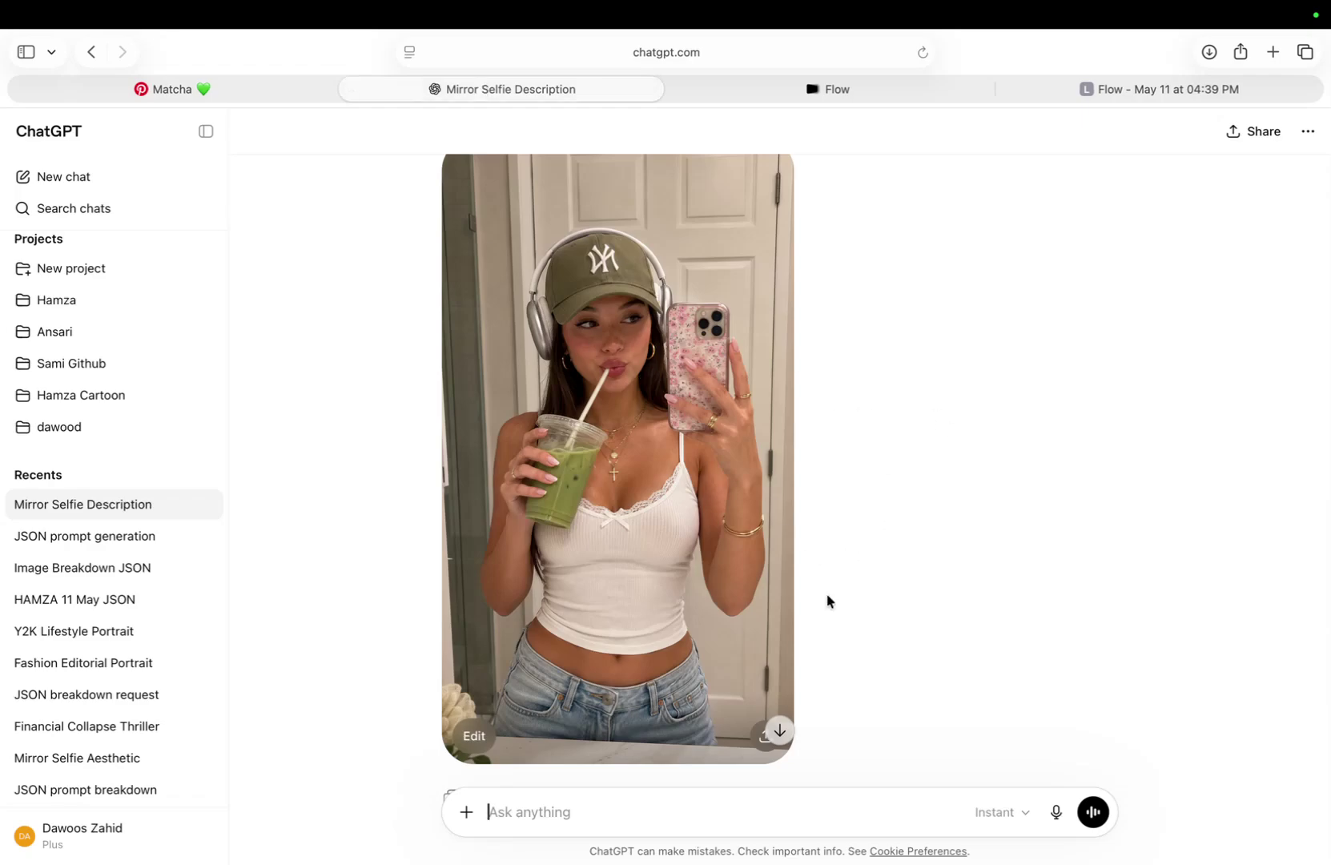
Open the ChatGPT selfie full size, save it, and upload it from the recent files as a reference image in the Flow project
{"action": "left_click", "coordinate": [755, 590]}
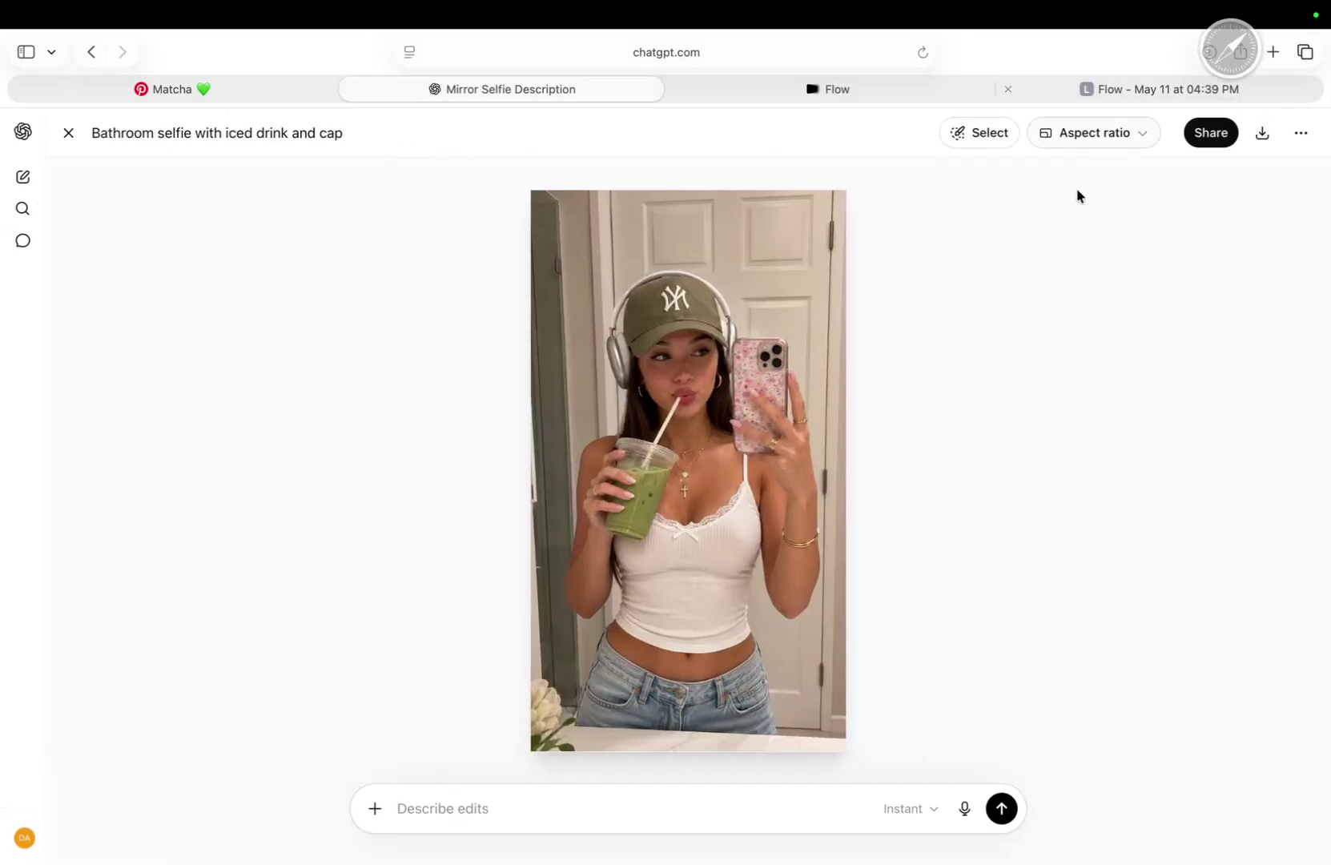
{"action": "left_click", "coordinate": [1189, 88]}
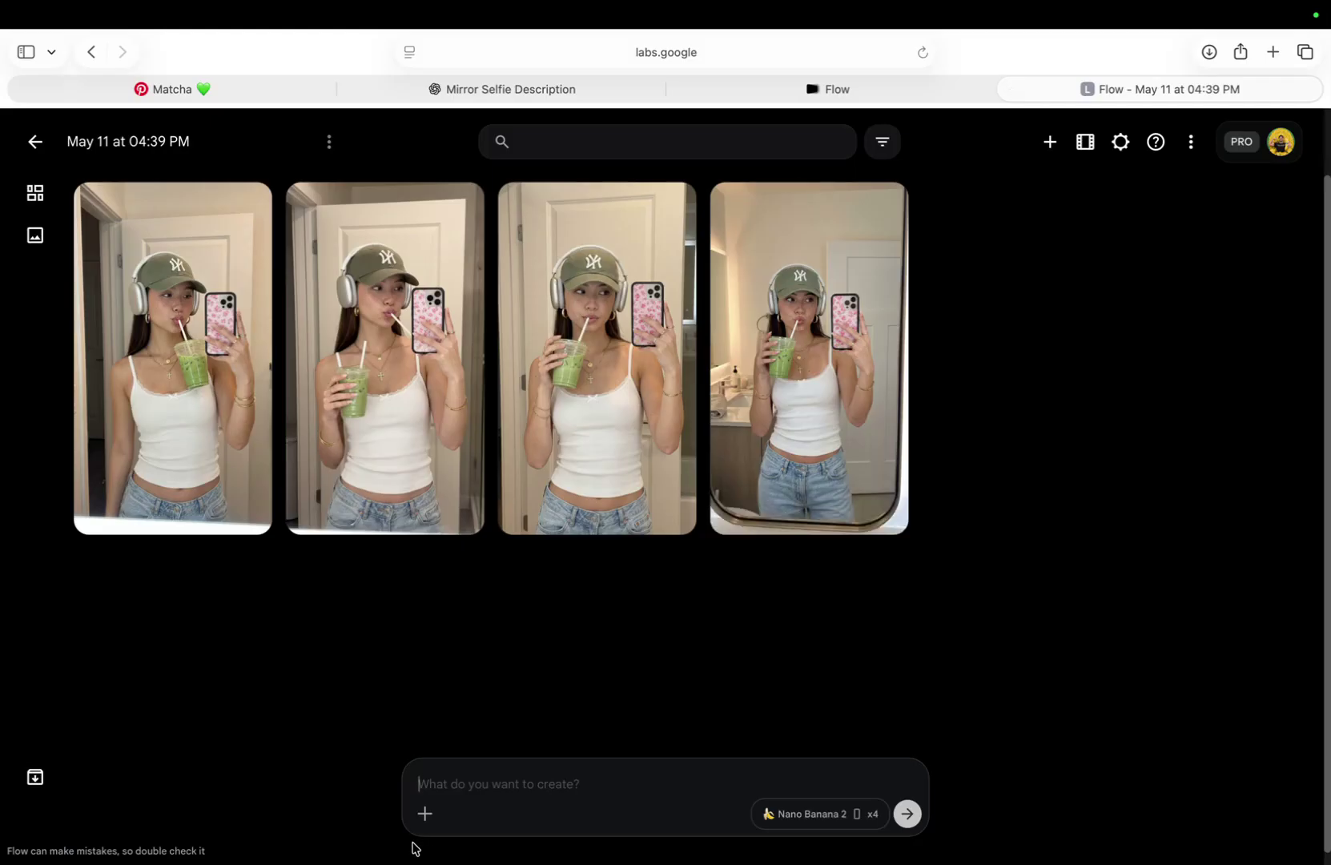
{"action": "left_click", "coordinate": [425, 813]}
{"action": "left_click", "coordinate": [465, 717]}
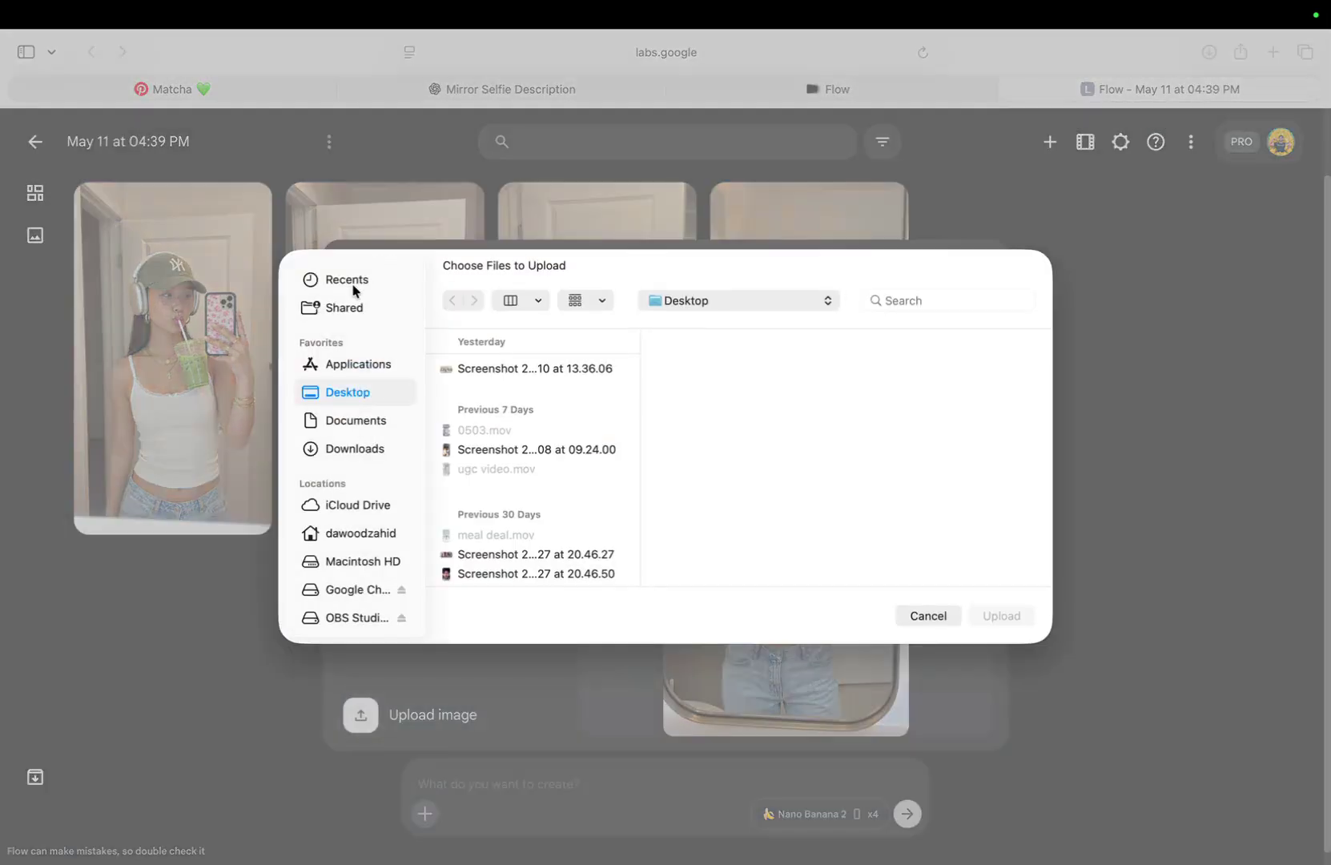
{"action": "left_click", "coordinate": [350, 280]}
{"action": "left_click", "coordinate": [483, 368]}
{"action": "key", "text": "Down"}
{"action": "key", "text": "Down"}
{"action": "key", "text": "Down"}
{"action": "key", "text": "Up"}
{"action": "key", "text": "Return"}
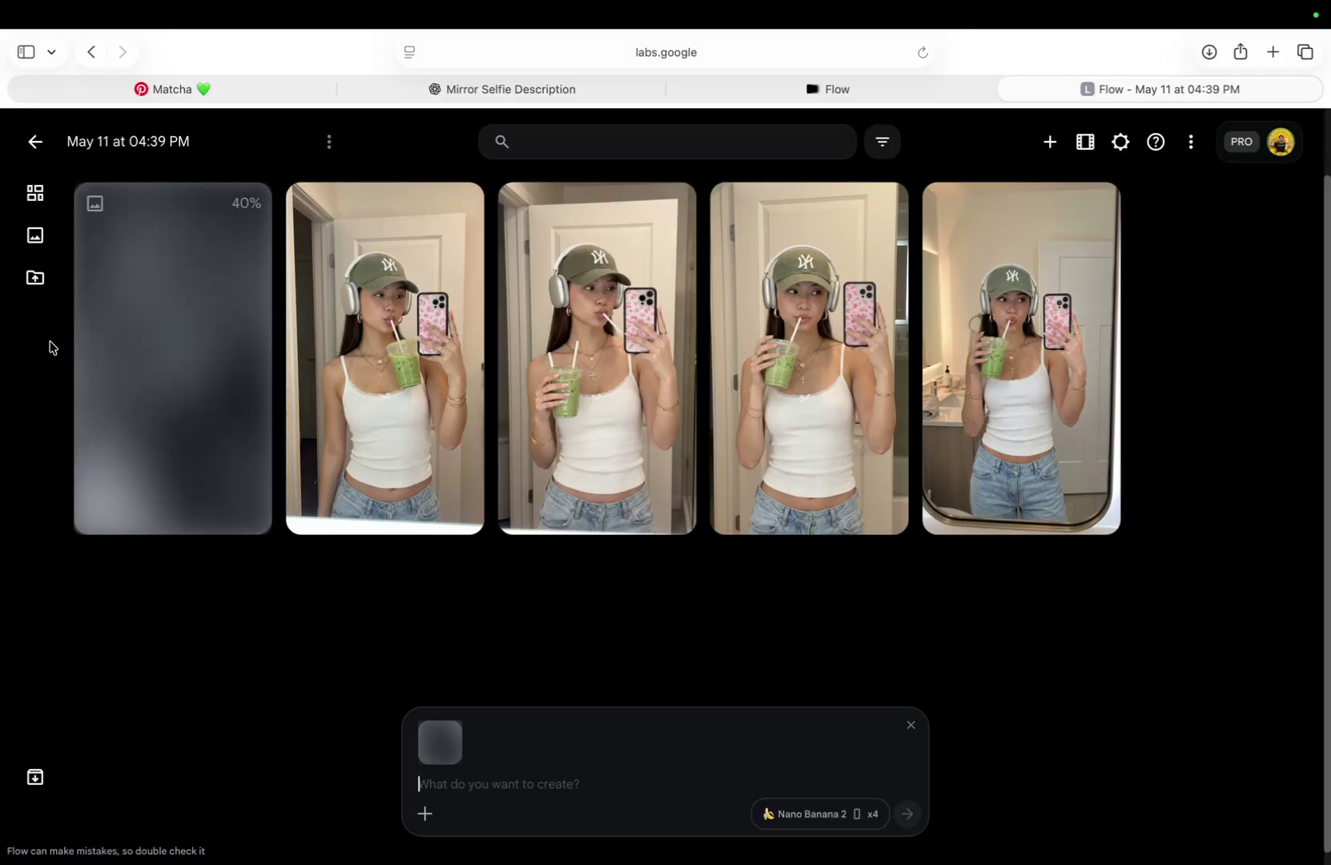
Generate images from the uploaded selfie with the prompt "create a pose sheet of this avatar on a white background"
{"action": "type", "text": "create a pose sheet of this avatar on a white background"}
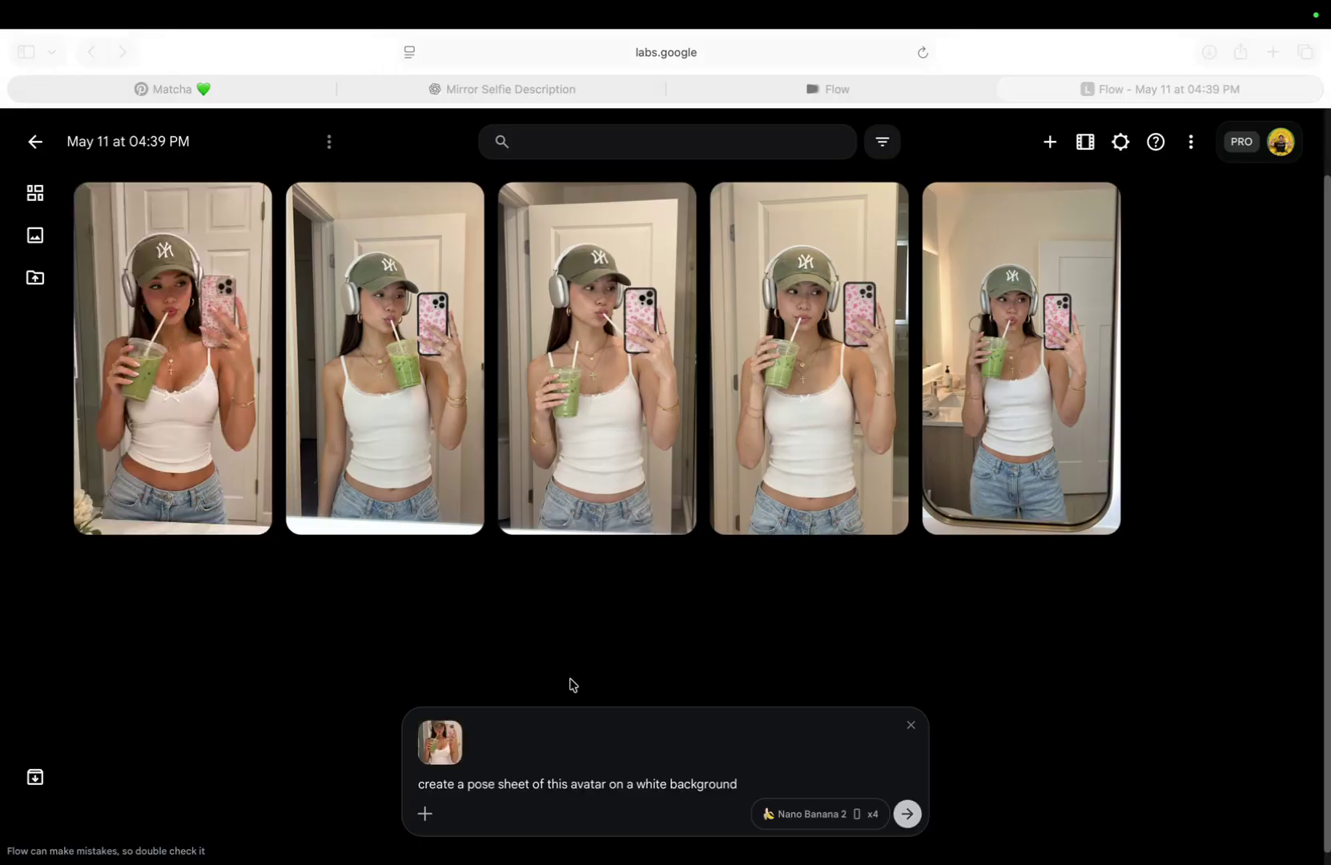
{"action": "left_click_drag", "start_coordinate": [228, 353], "coordinate": [619, 787]}
{"action": "scroll", "coordinate": [584, 782], "scroll_direction": "up", "scroll_amount": 5}
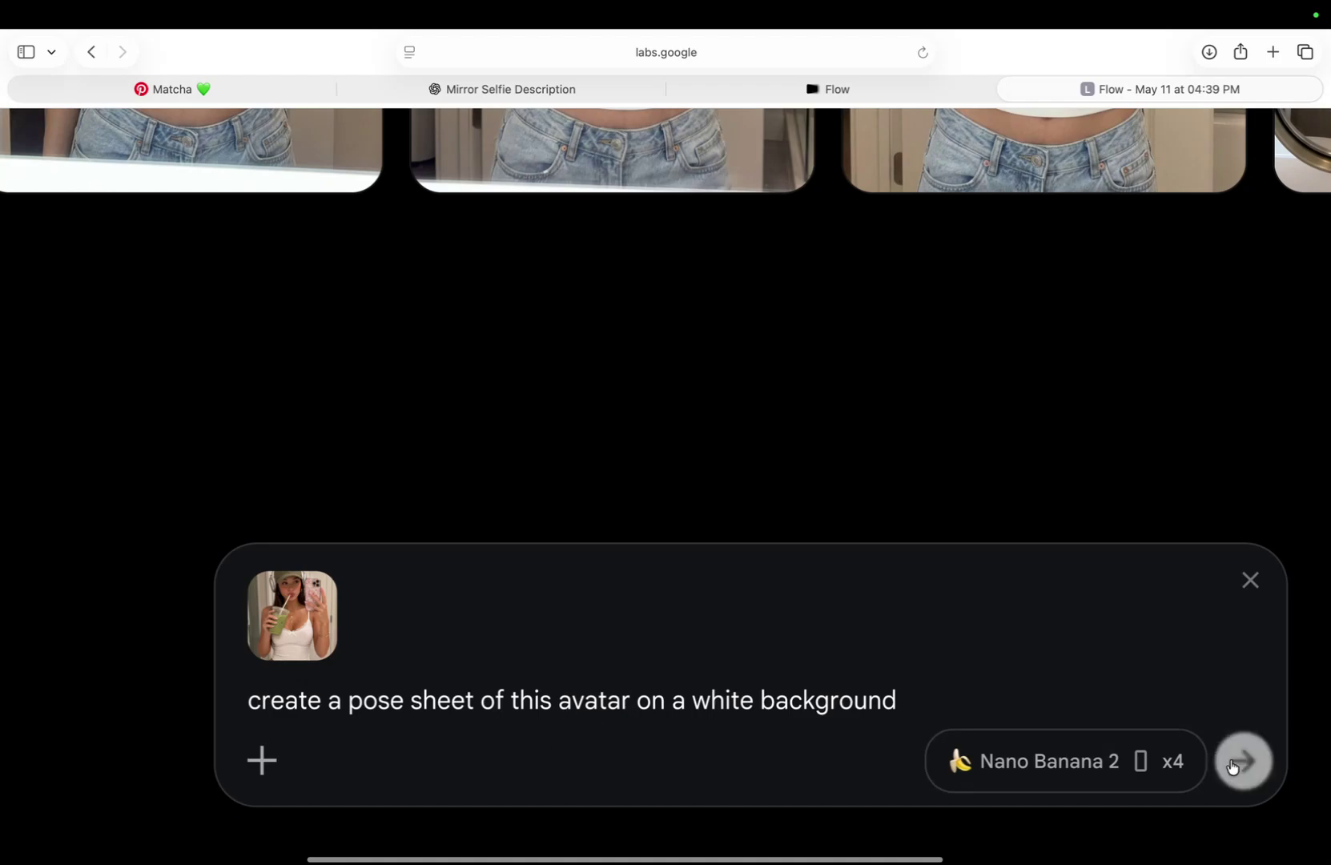
{"action": "left_click", "coordinate": [1232, 767]}
{"action": "scroll", "coordinate": [850, 461], "scroll_direction": "down", "scroll_amount": 5}
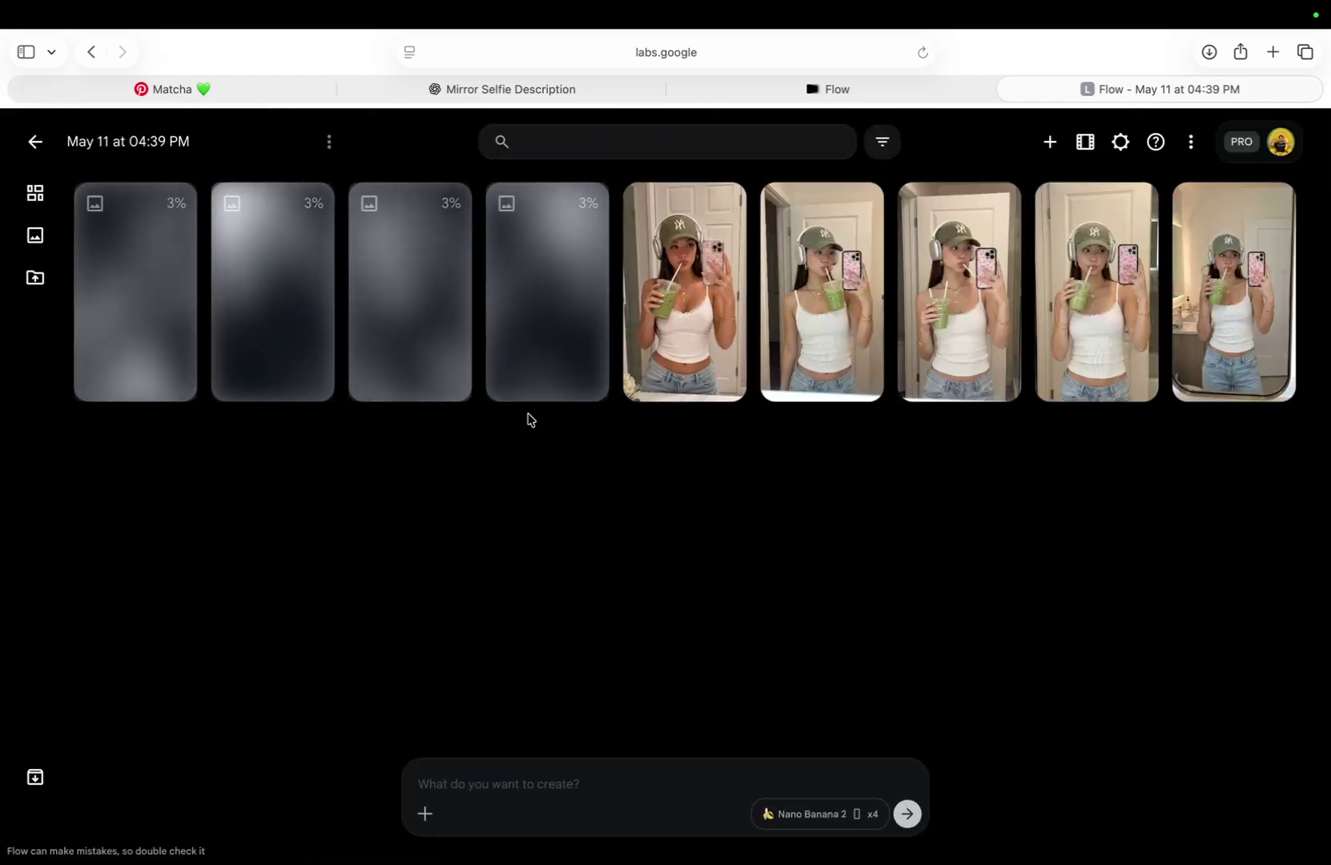
Look over Flow's image output settings and examine the generated pose sheets up close
{"action": "left_click", "coordinate": [861, 814]}
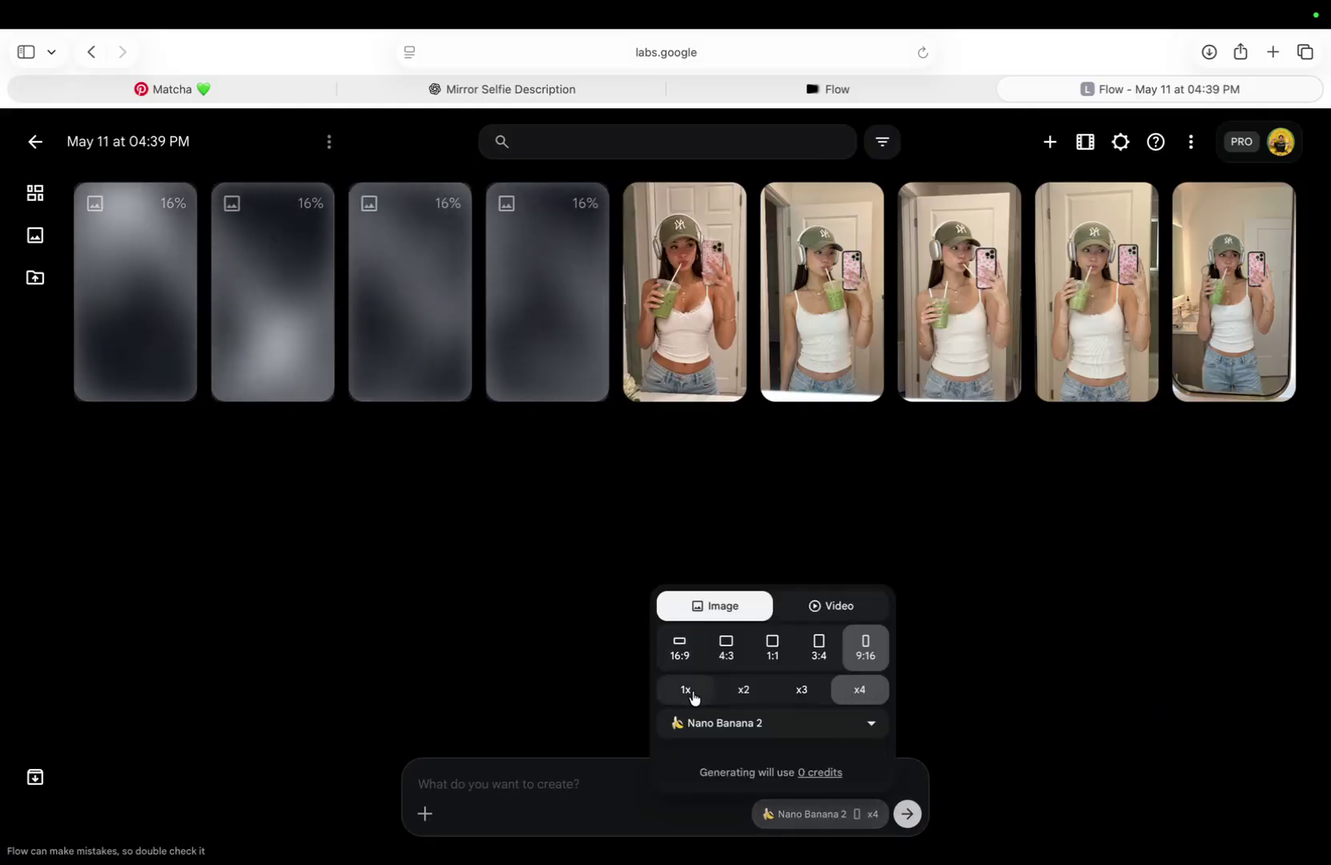
{"action": "left_click", "coordinate": [966, 633]}
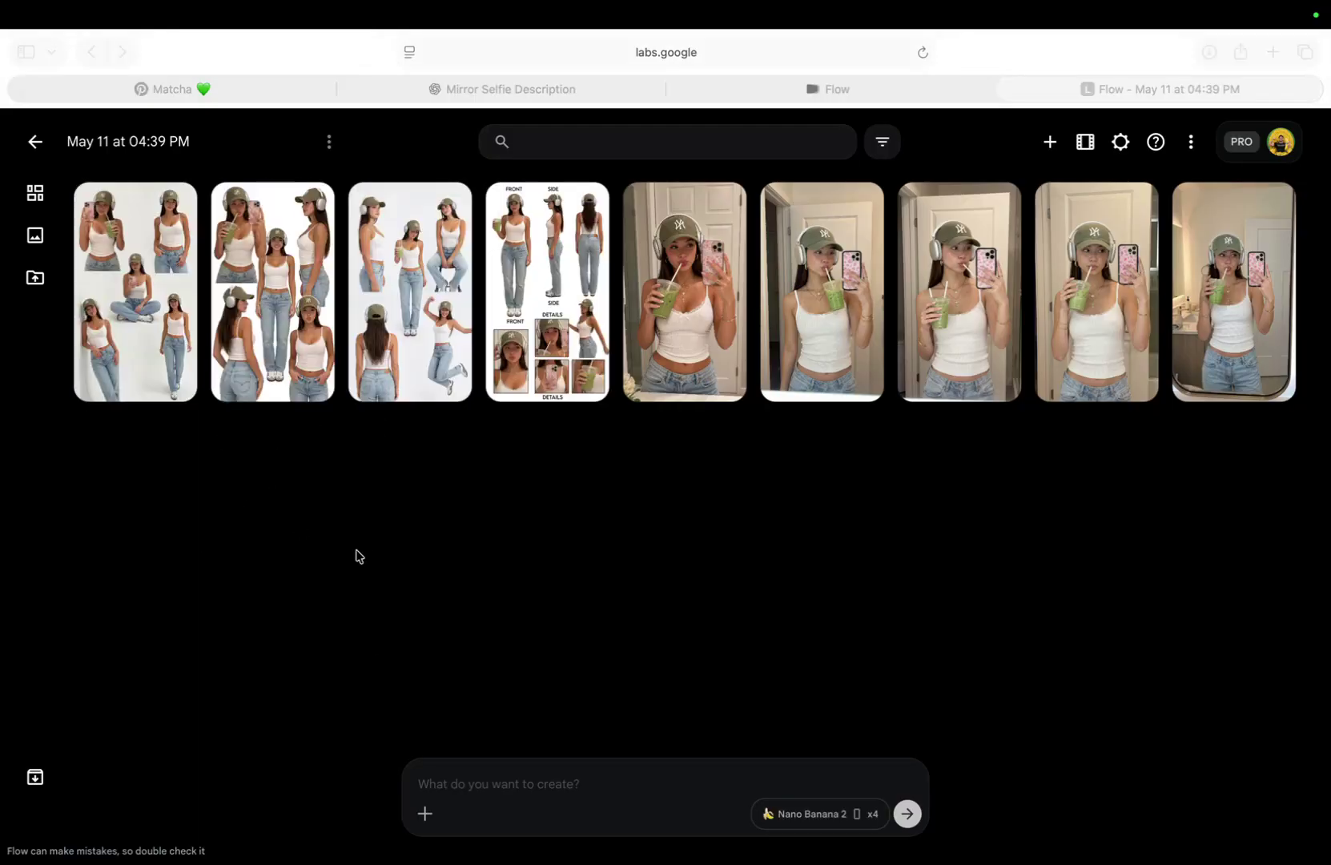
{"action": "left_click", "coordinate": [425, 556]}
{"action": "scroll", "coordinate": [426, 556], "scroll_direction": "up", "scroll_amount": 5}
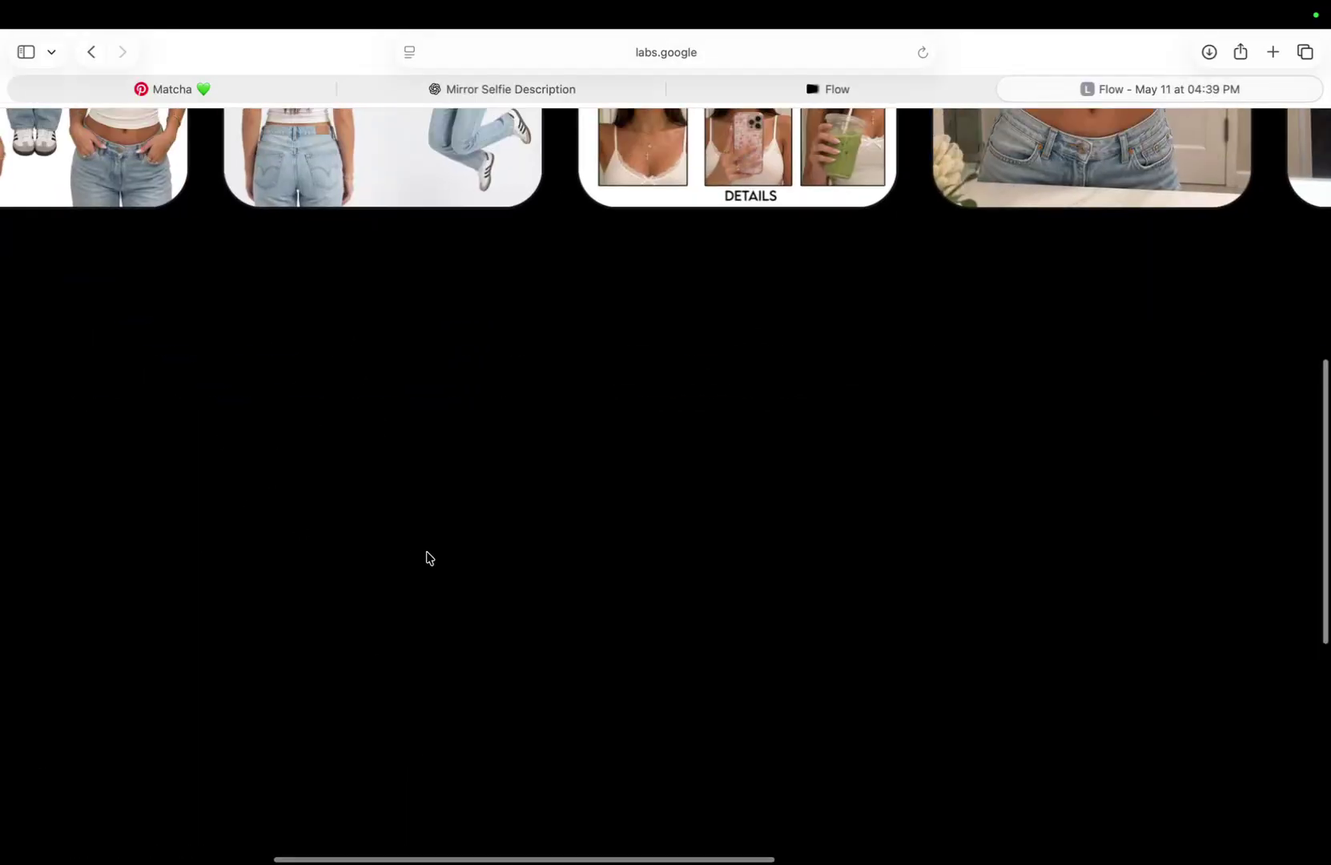
{"action": "scroll", "coordinate": [660, 544], "scroll_direction": "left", "scroll_amount": 4}
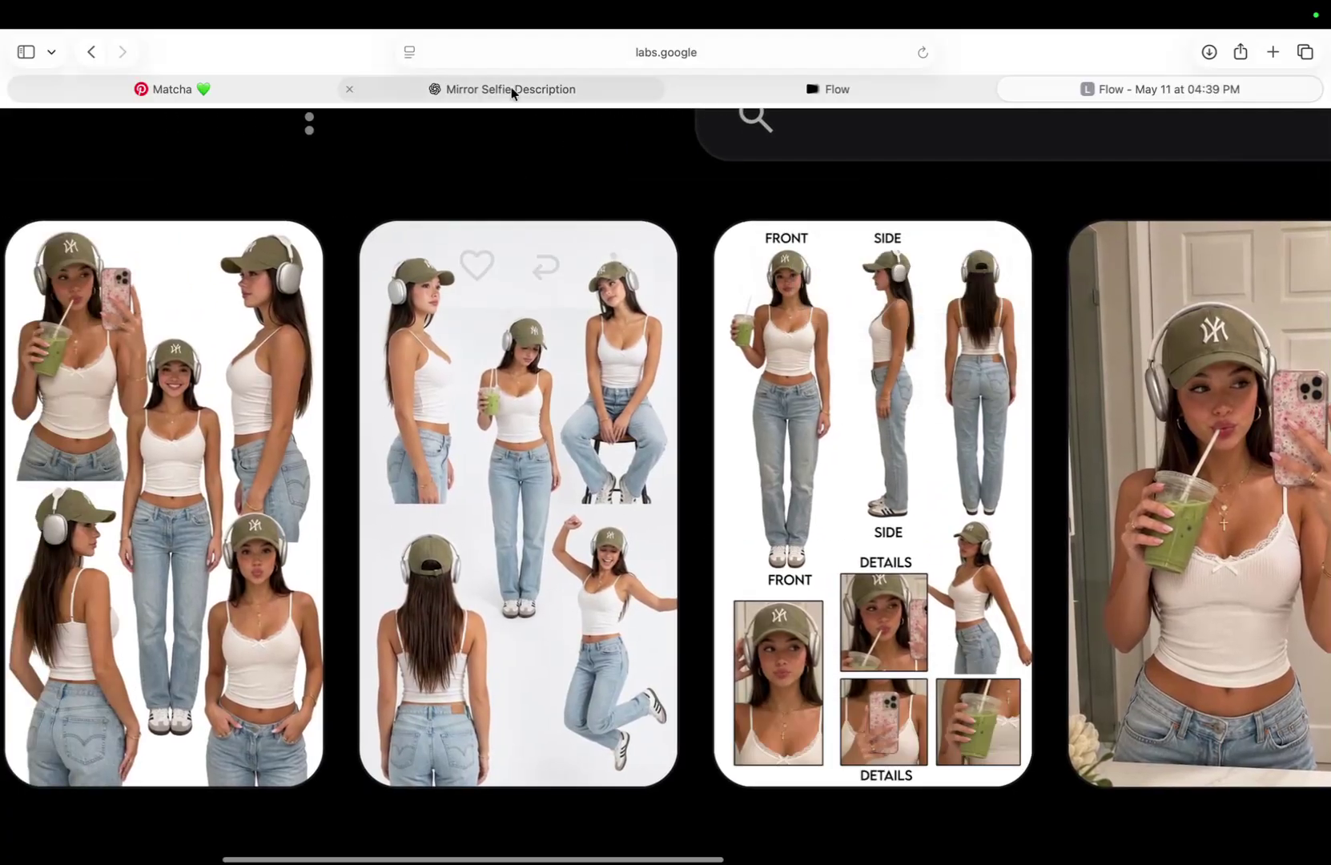
{"action": "scroll", "coordinate": [496, 544], "scroll_direction": "left", "scroll_amount": 10}
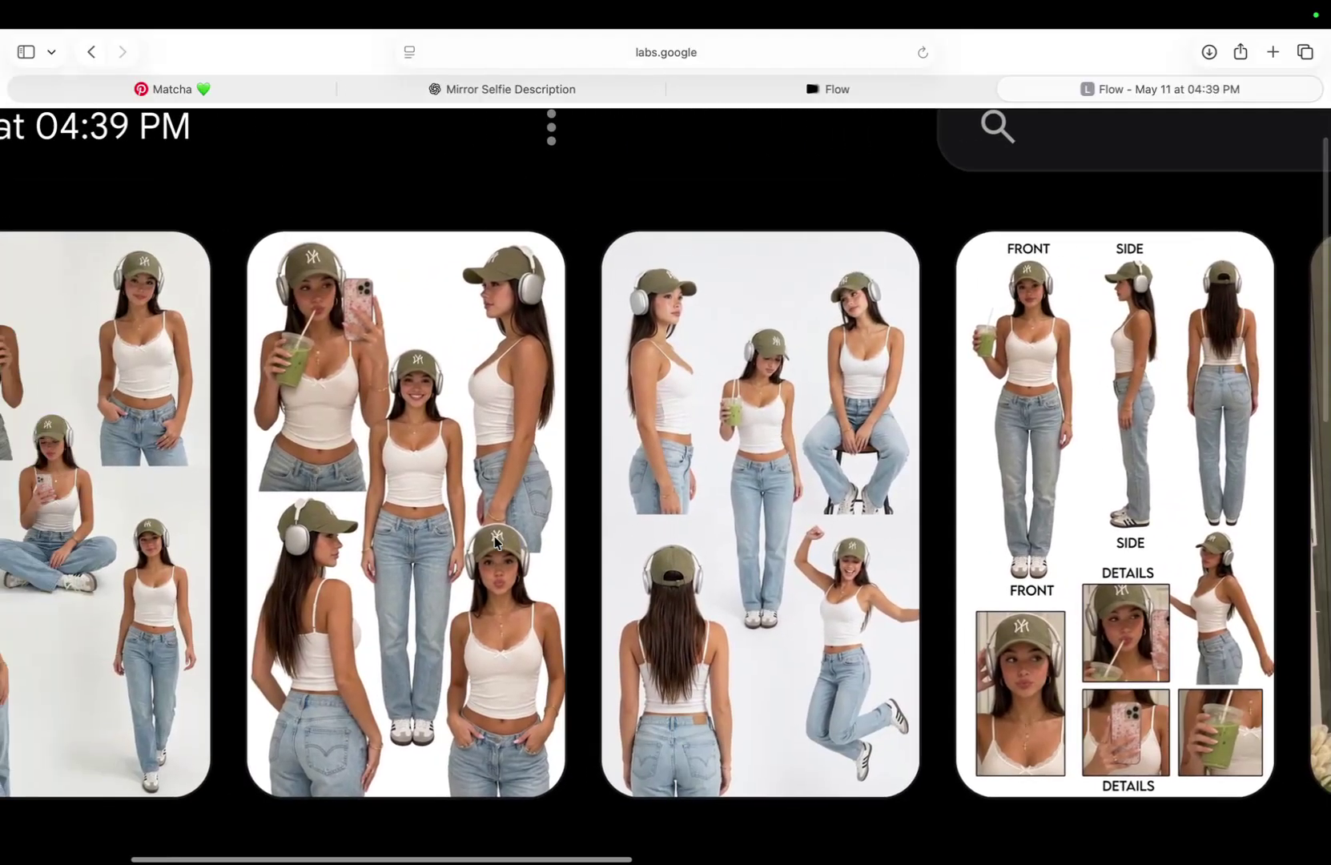
{"action": "scroll", "coordinate": [495, 544], "scroll_direction": "right", "scroll_amount": 8}
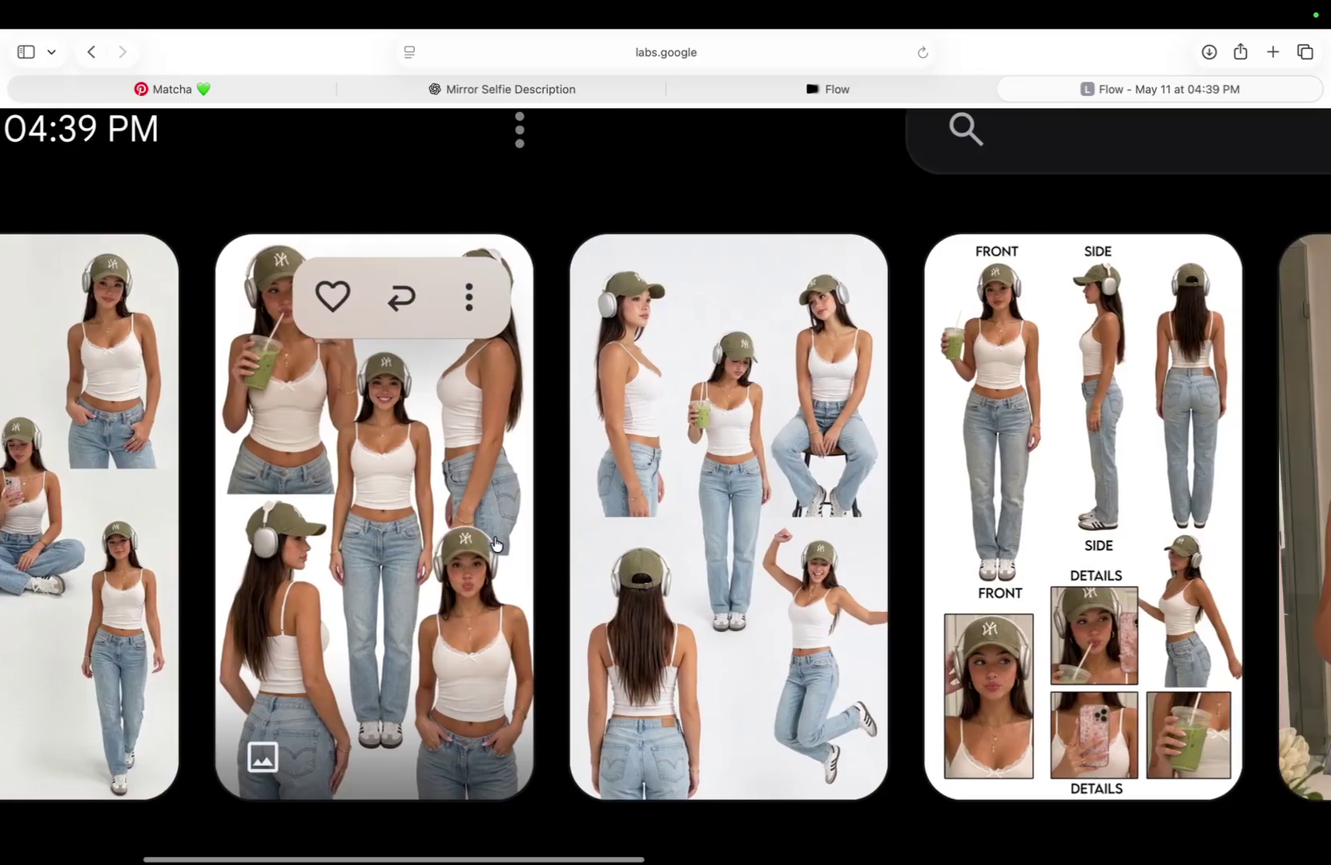
{"action": "scroll", "coordinate": [493, 544], "scroll_direction": "down", "scroll_amount": 5}
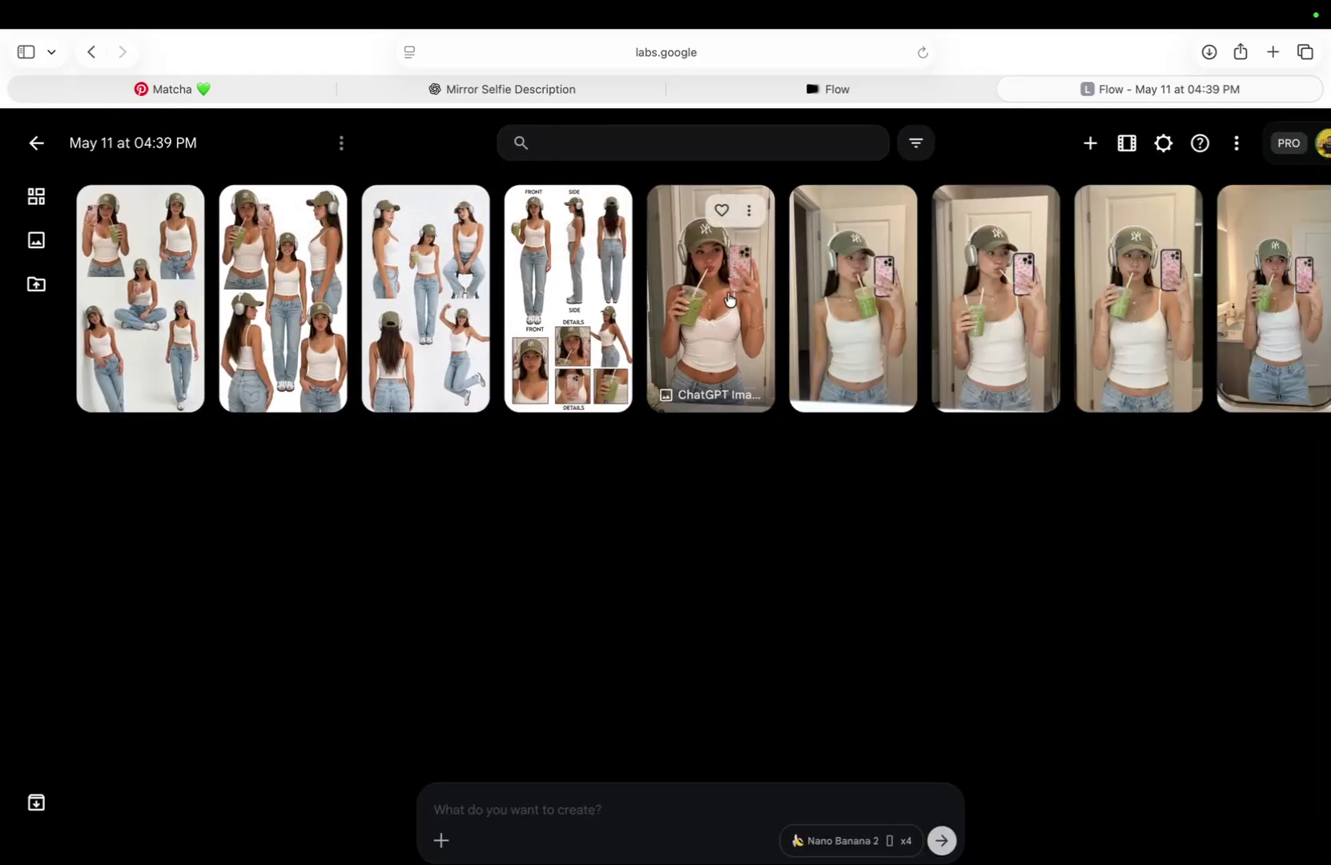
{"action": "scroll", "coordinate": [692, 291], "scroll_direction": "up", "scroll_amount": 5}
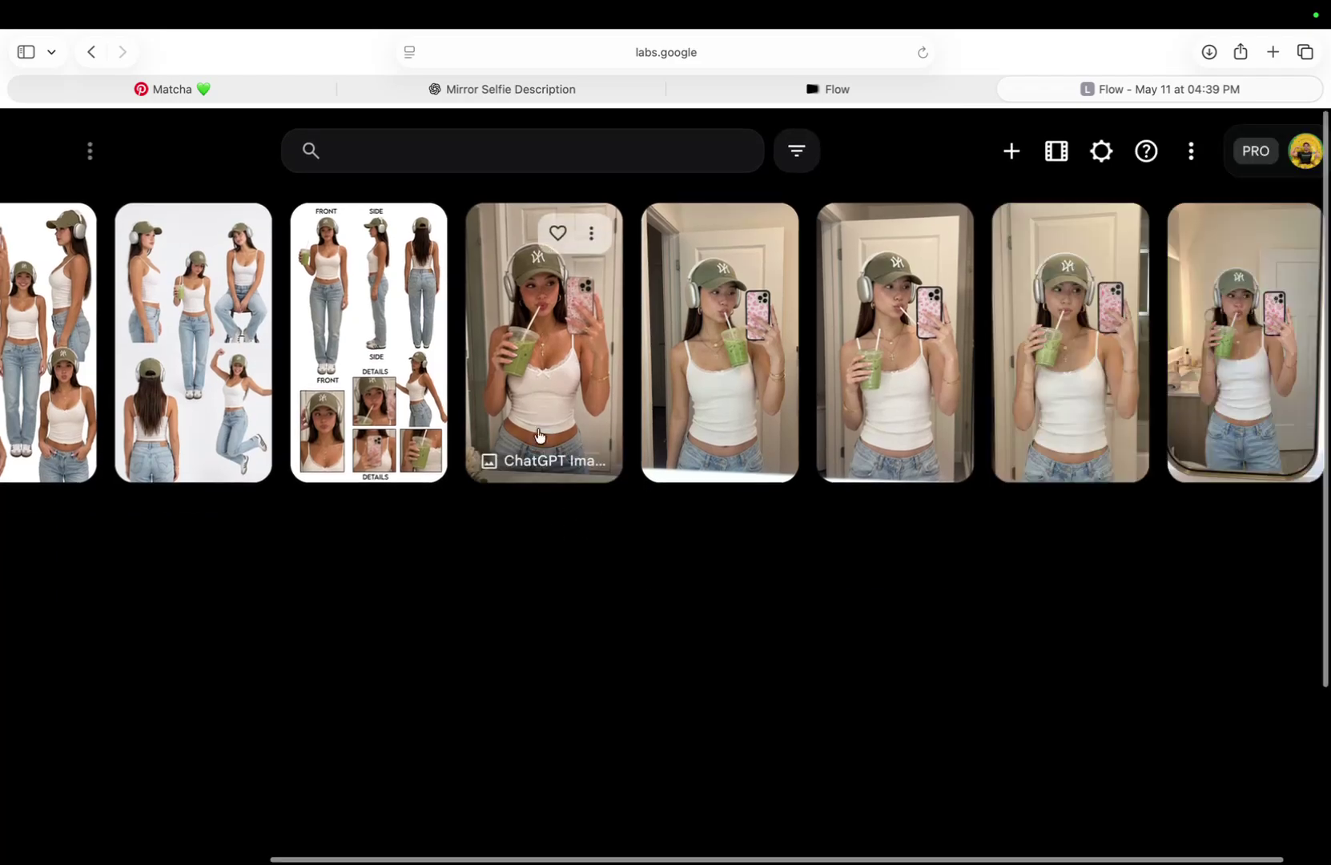
{"action": "scroll", "coordinate": [538, 400], "scroll_direction": "left", "scroll_amount": 1}
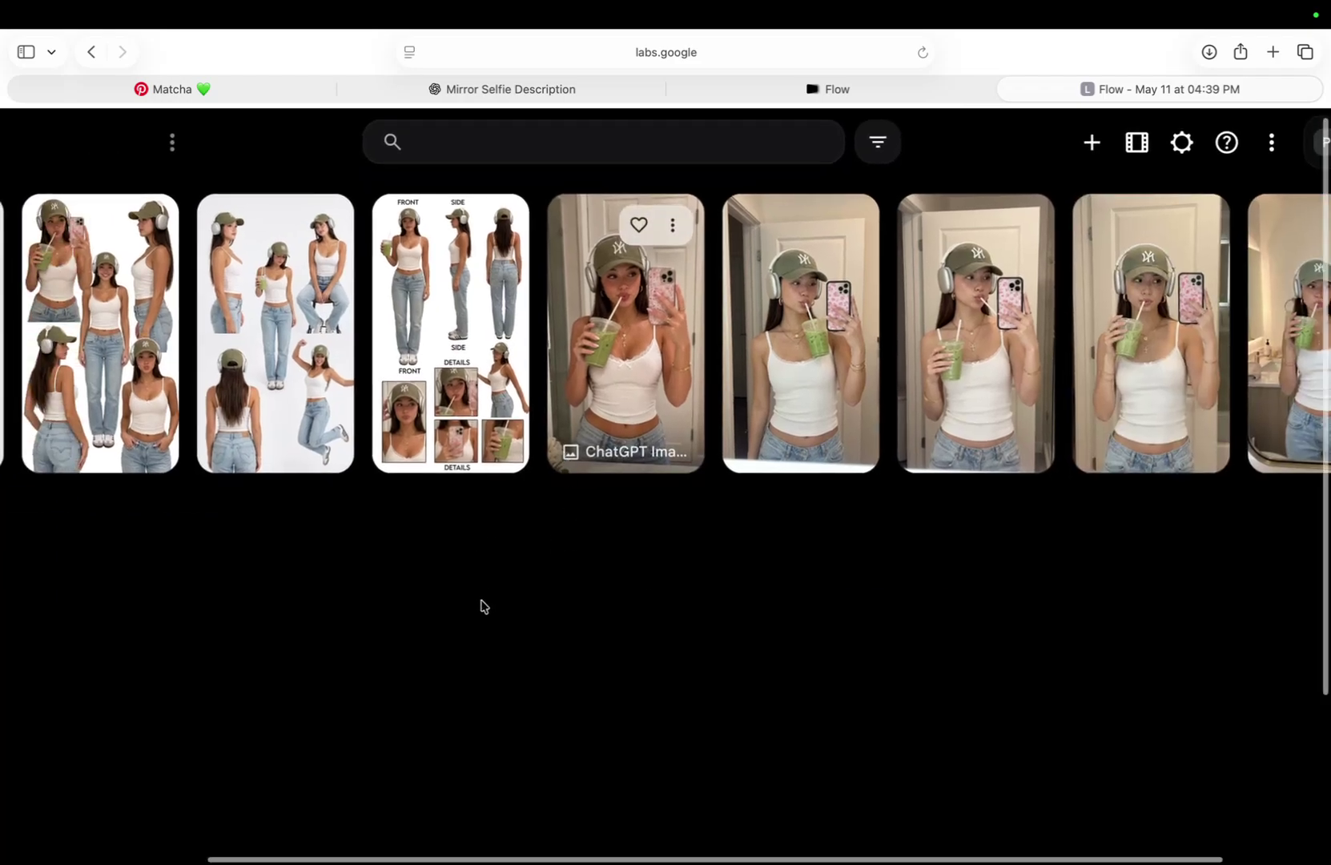
Attach the four pose sheets and the ChatGPT selfie as references and generate images with the prompt "put her in a podcast enviroment"
{"action": "scroll", "coordinate": [485, 594], "scroll_direction": "down", "scroll_amount": 3}
{"action": "left_click_drag", "start_coordinate": [655, 483], "coordinate": [74, 182]}
{"action": "left_click_drag", "start_coordinate": [132, 270], "coordinate": [558, 796]}
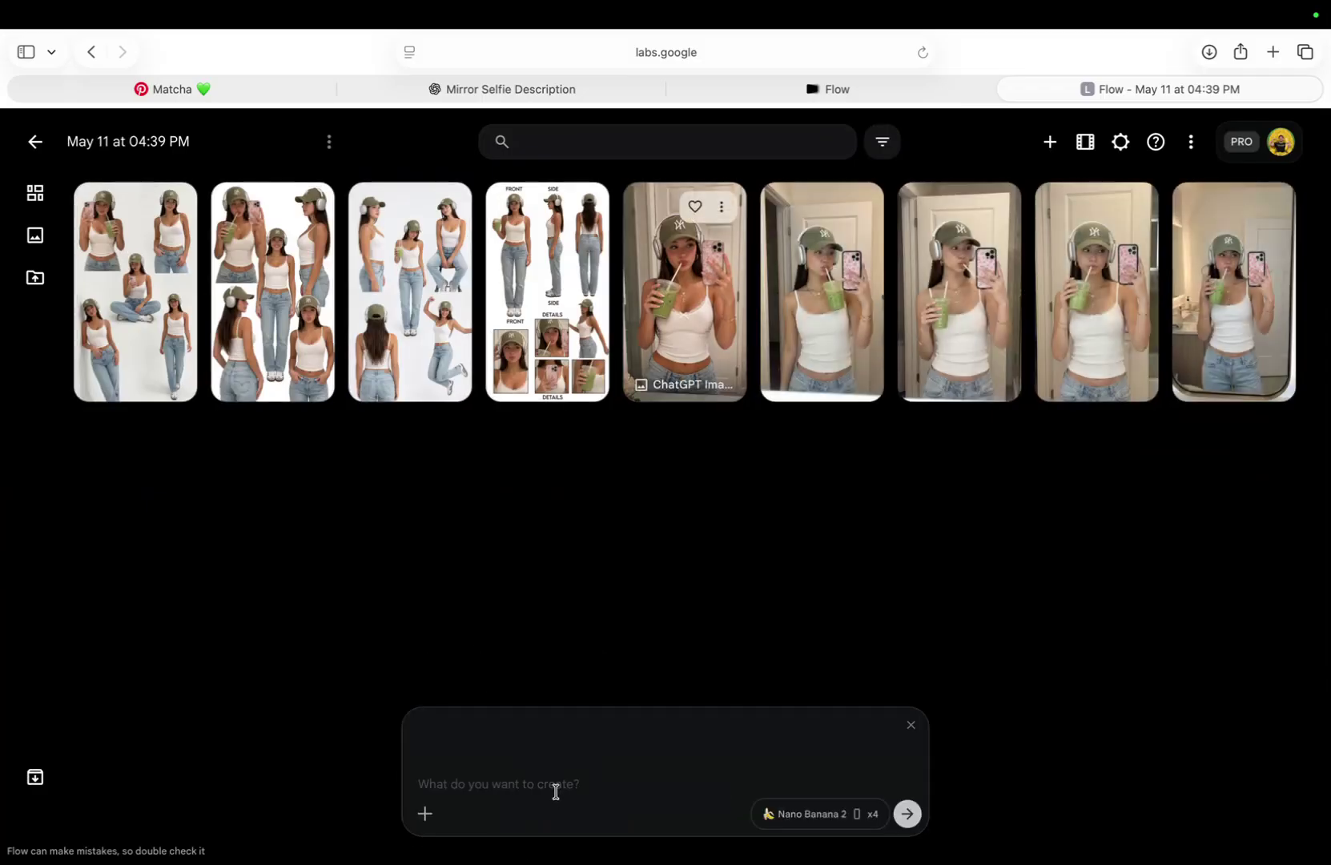
{"action": "scroll", "coordinate": [554, 787], "scroll_direction": "up", "scroll_amount": 3}
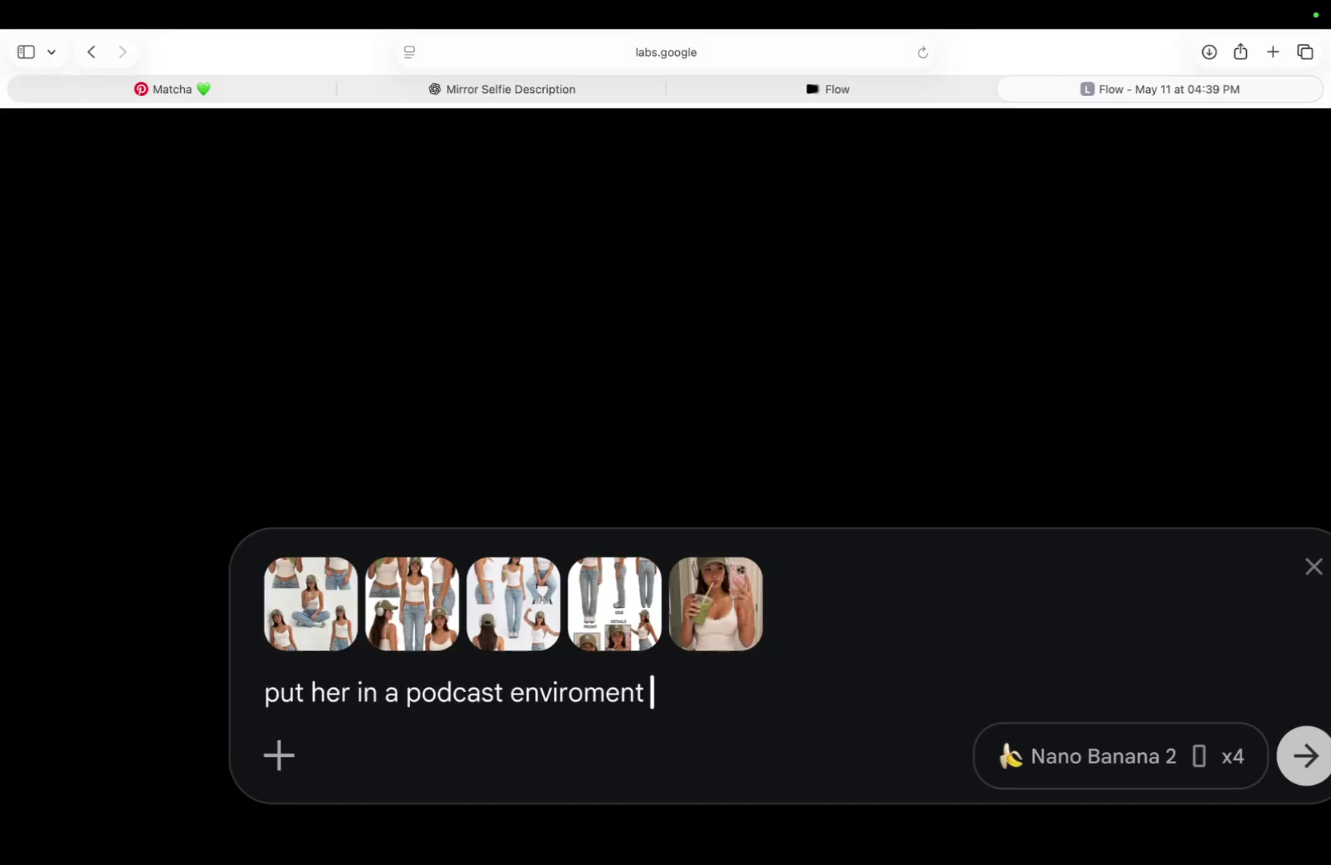
{"action": "key", "text": "Return"}
{"action": "scroll", "coordinate": [556, 731], "scroll_direction": "down", "scroll_amount": 3}
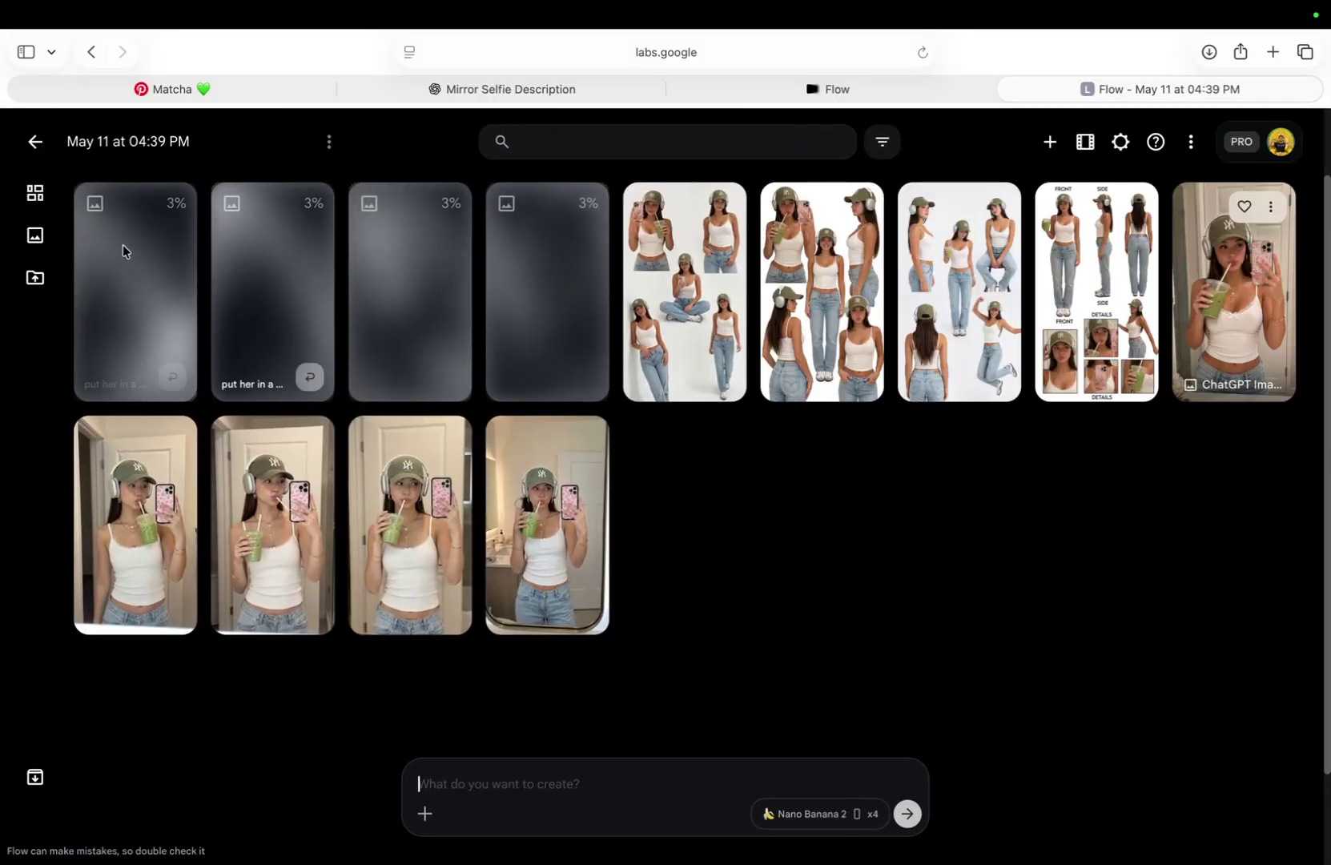
Reuse the podcast prompt with its references, reword it as "put her in a car in dubai at night . the flash is on", and generate the images
{"action": "left_click", "coordinate": [307, 378]}
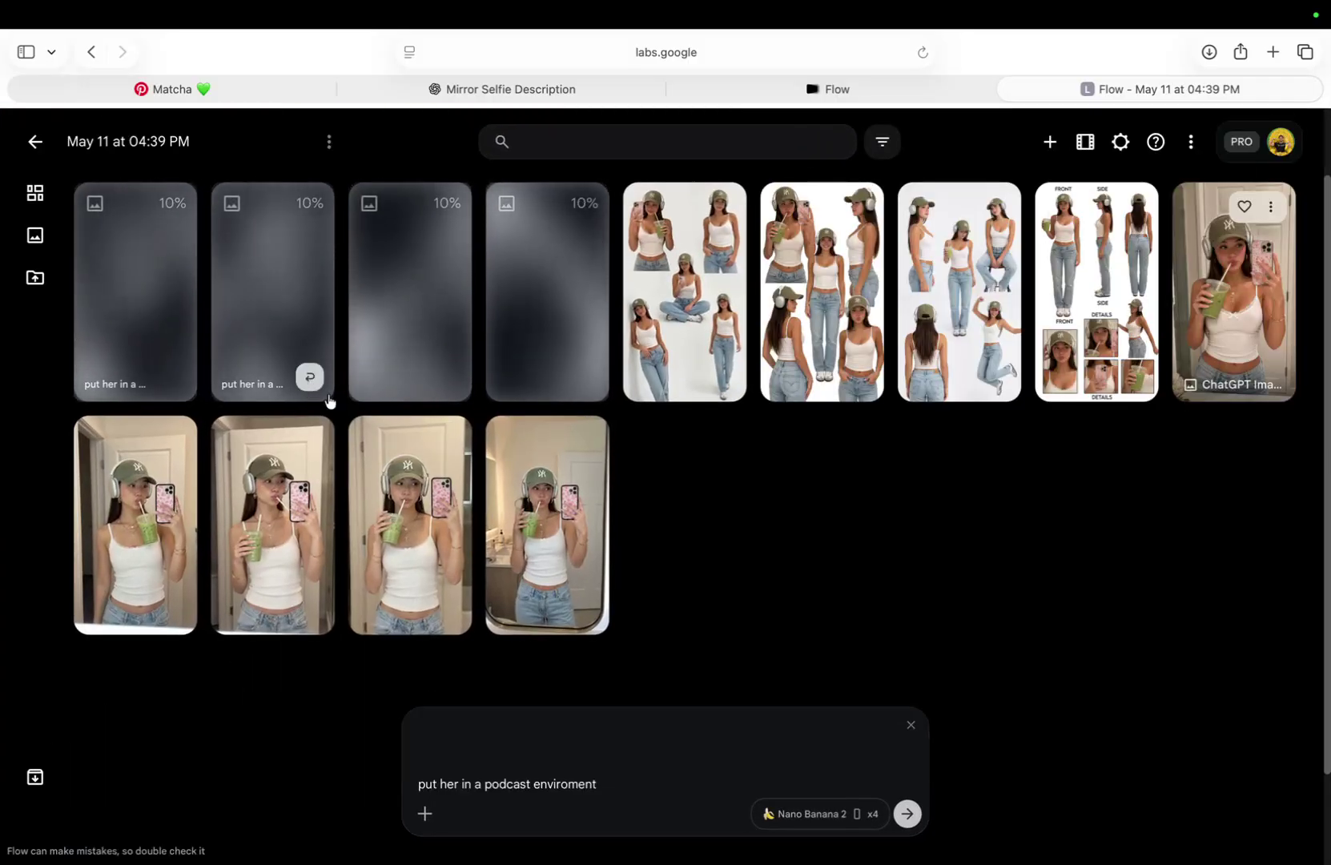
{"action": "left_click", "coordinate": [645, 787]}
{"action": "key", "text": "BackSpace"}
{"action": "key", "text": "BackSpace"}
{"action": "key", "text": "BackSpace"}
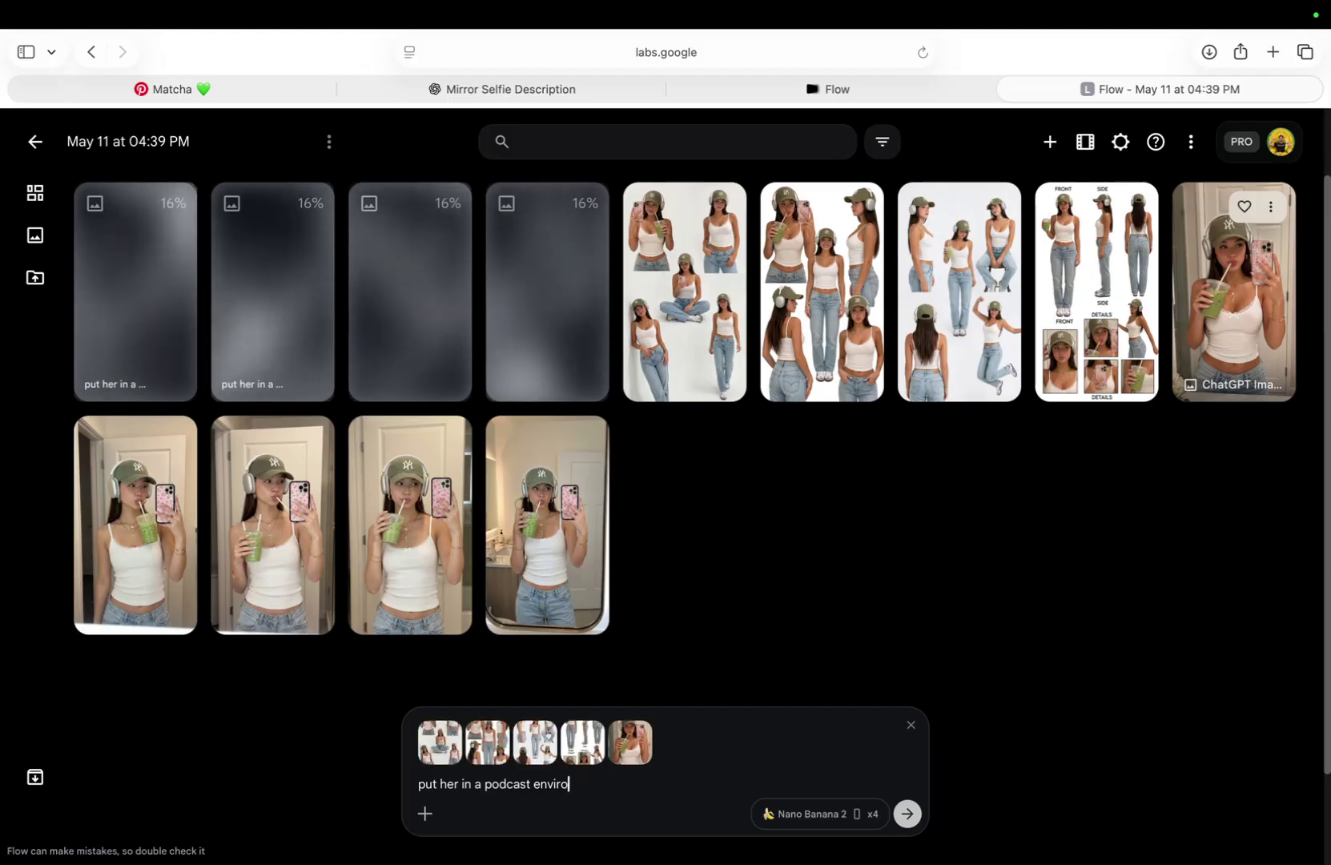
{"action": "key", "text": "BackSpace"}
{"action": "key", "text": "BackSpace"}
{"action": "key", "text": "BackSpace"}
{"action": "key", "text": "BackSpace"}
{"action": "key", "text": "BackSpace"}
{"action": "key", "text": "BackSpace"}
{"action": "key", "text": "BackSpace"}
{"action": "key", "text": "BackSpace"}
{"action": "key", "text": "BackSpace"}
{"action": "key", "text": "BackSpace"}
{"action": "key", "text": "BackSpace"}
{"action": "key", "text": "BackSpace"}
{"action": "key", "text": "BackSpace"}
{"action": "key", "text": "BackSpace"}
{"action": "key", "text": "BackSpace"}
{"action": "type", "text": "car "}
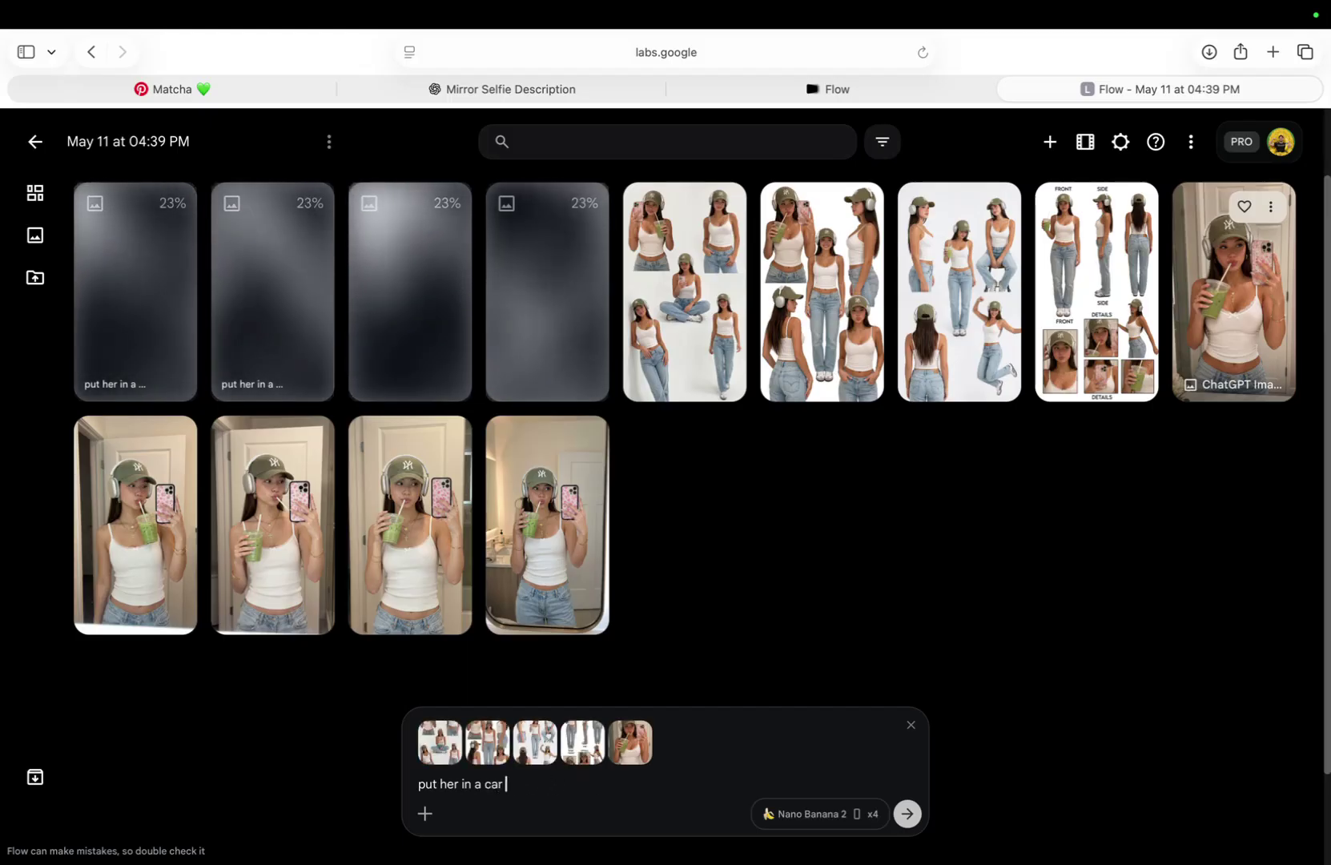
{"action": "type", "text": "in dubai a"}
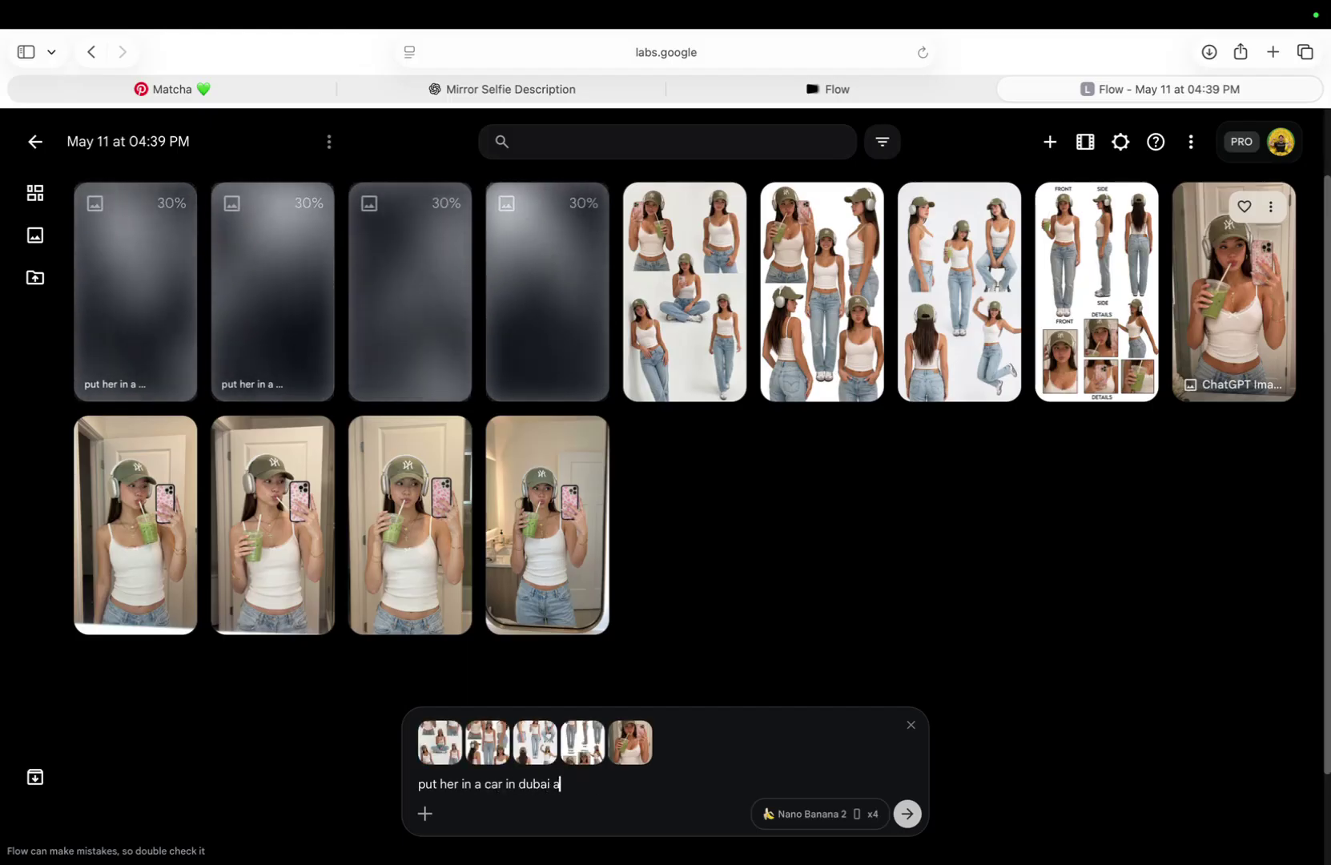
{"action": "type", "text": "t night . the flas"}
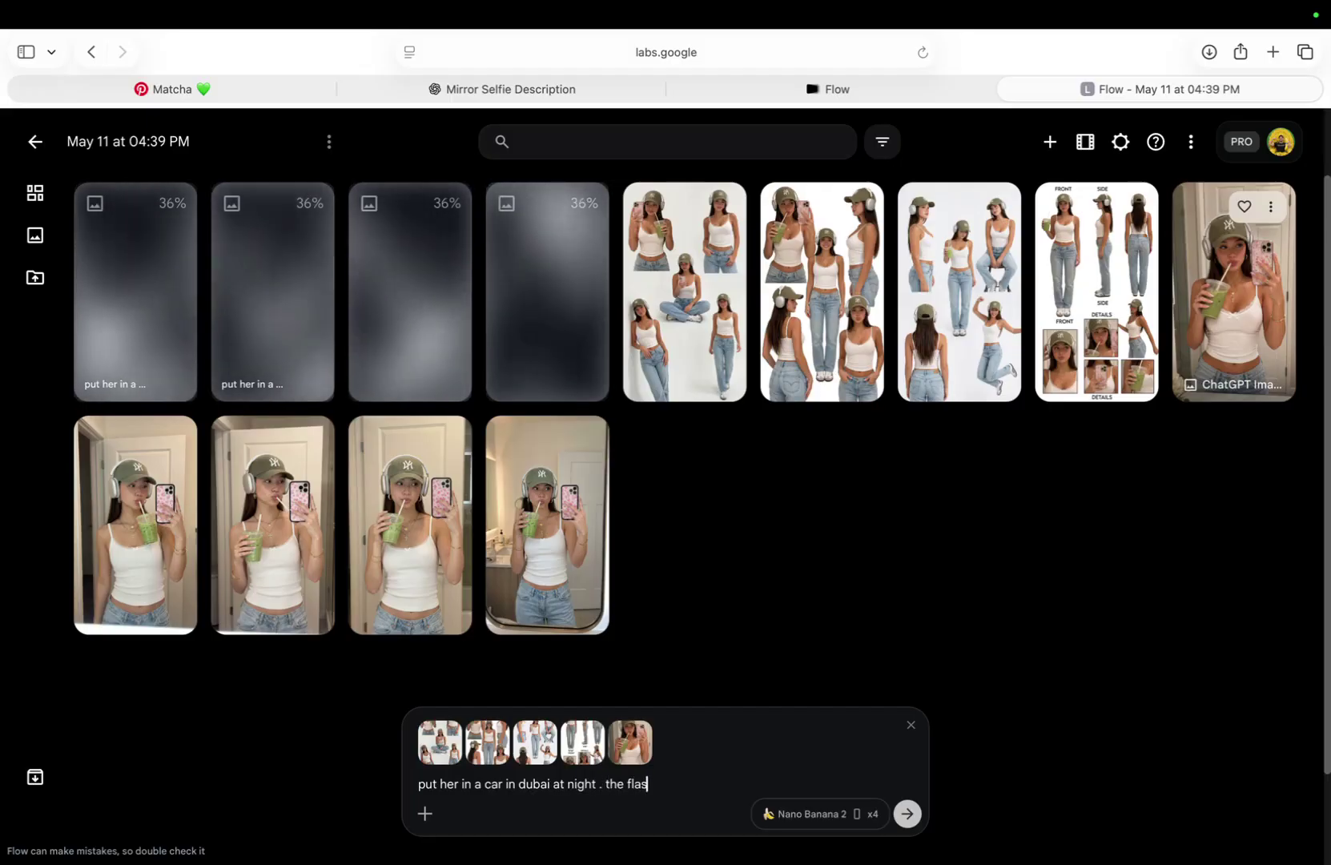
{"action": "type", "text": "h is on"}
{"action": "key", "text": "Return"}
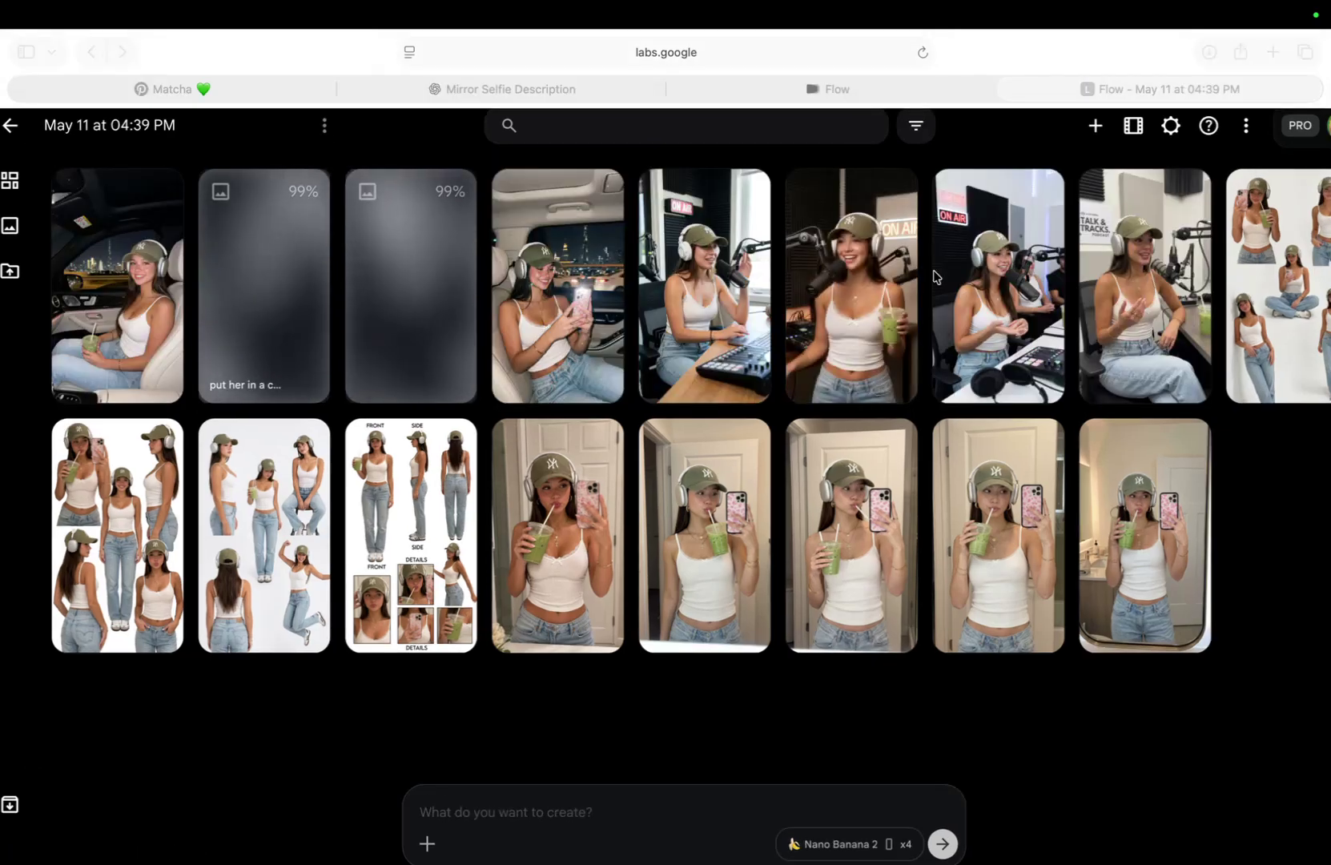
Examine the podcast and Dubai car images up close and revisit the Pinterest original and the ChatGPT selfie for comparison
{"action": "left_click", "coordinate": [932, 287]}
{"action": "scroll", "coordinate": [932, 286], "scroll_direction": "up", "scroll_amount": 5}
{"action": "scroll", "coordinate": [931, 288], "scroll_direction": "up", "scroll_amount": 2}
{"action": "scroll", "coordinate": [930, 288], "scroll_direction": "right", "scroll_amount": 3}
{"action": "scroll", "coordinate": [929, 288], "scroll_direction": "up", "scroll_amount": 1}
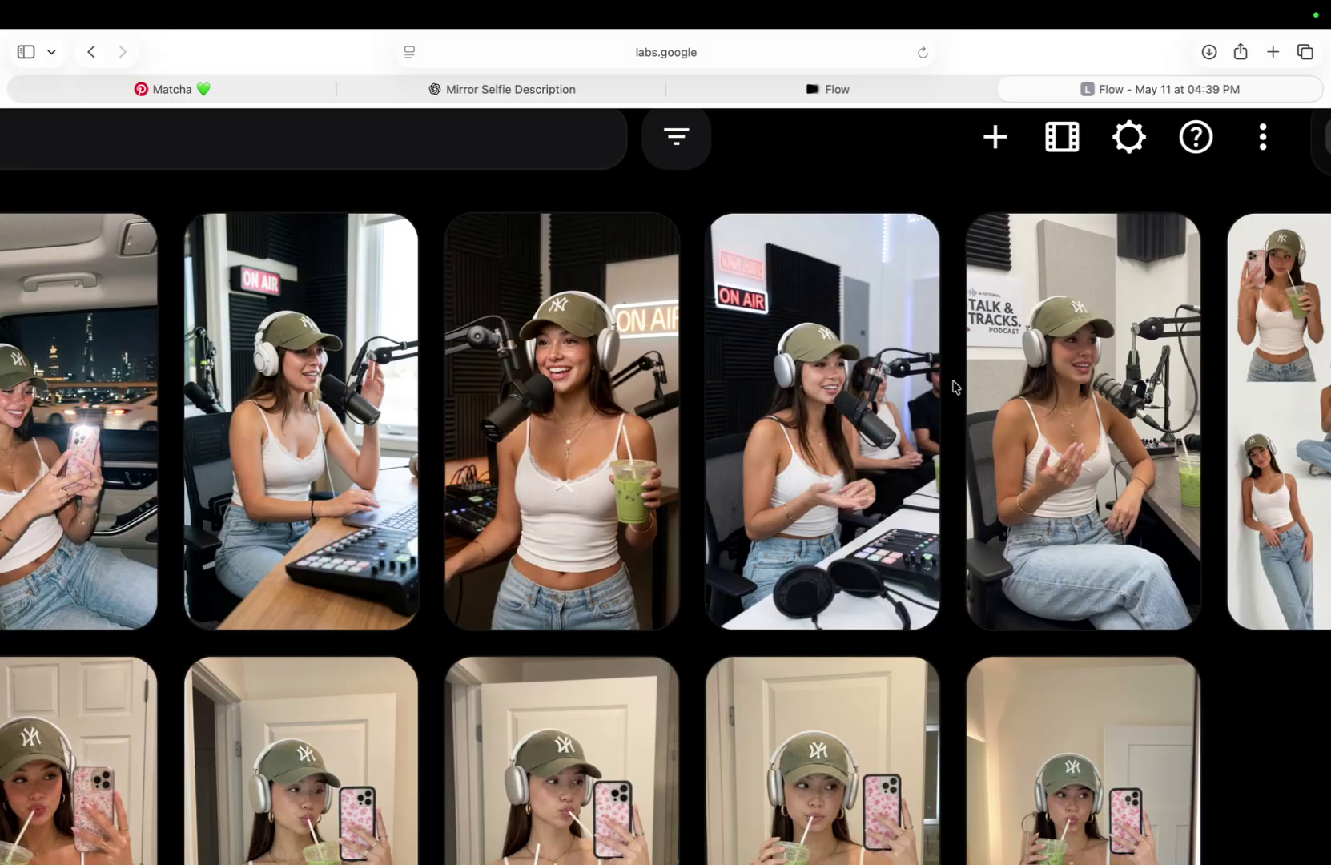
{"action": "scroll", "coordinate": [952, 387], "scroll_direction": "left", "scroll_amount": 12}
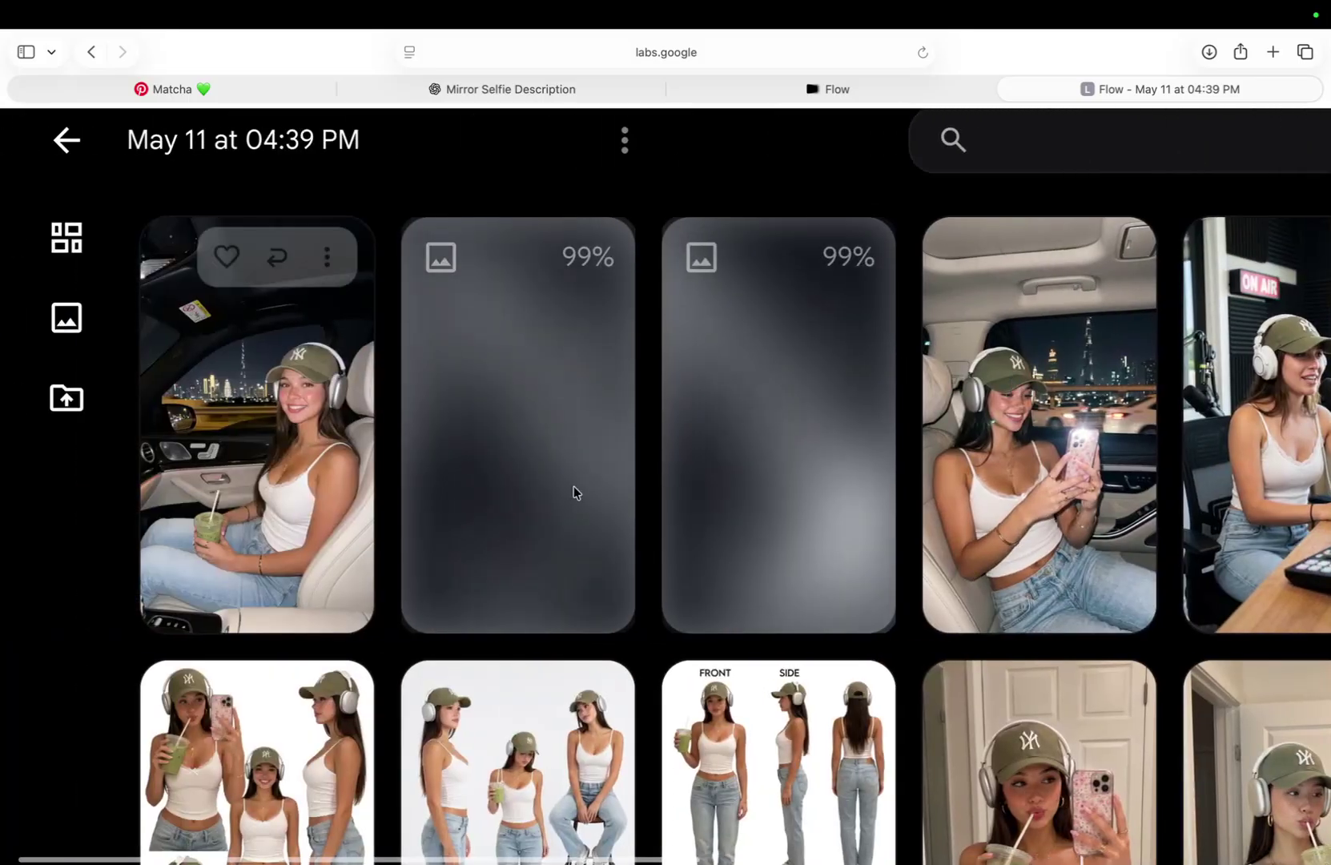
{"action": "scroll", "coordinate": [550, 483], "scroll_direction": "right", "scroll_amount": 2}
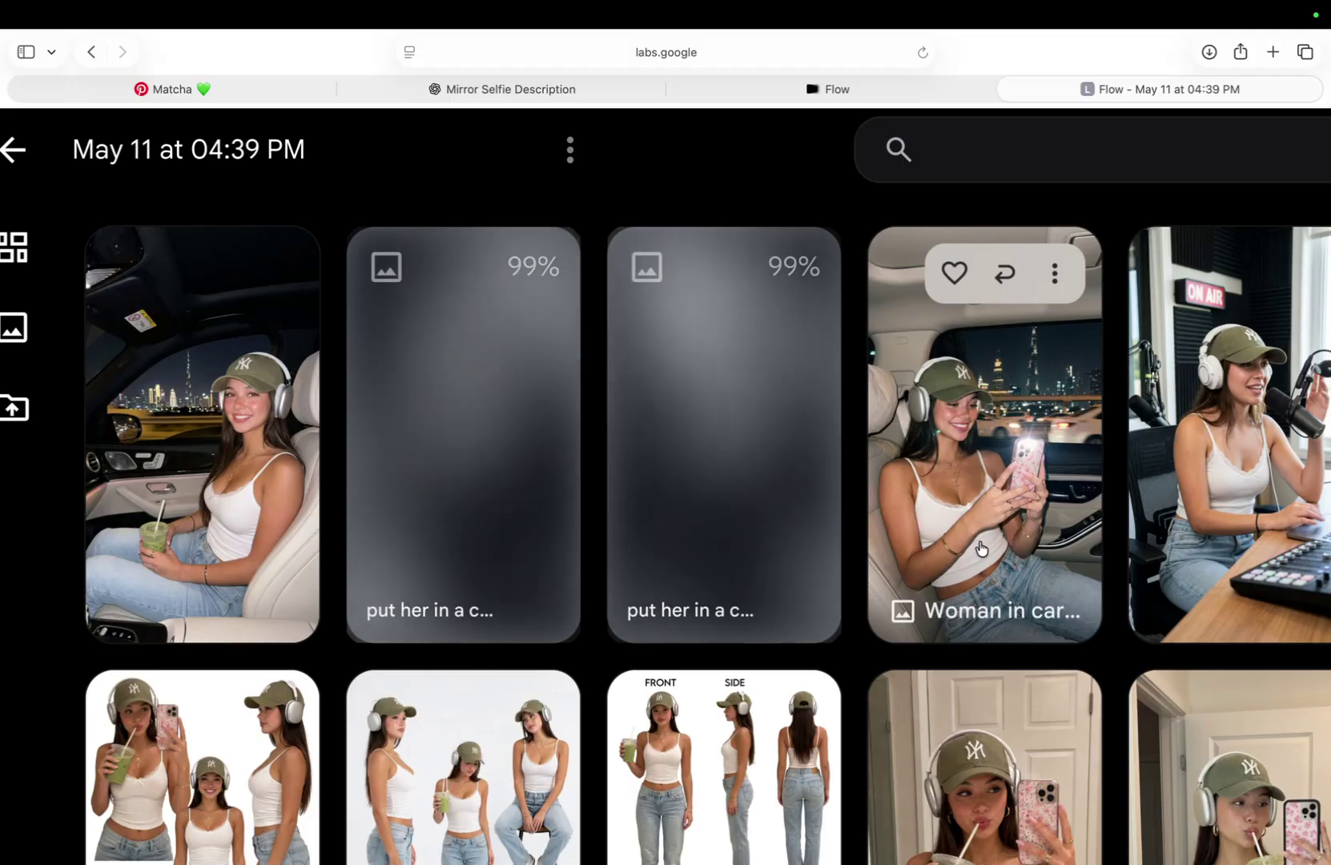
{"action": "scroll", "coordinate": [982, 548], "scroll_direction": "down", "scroll_amount": 5}
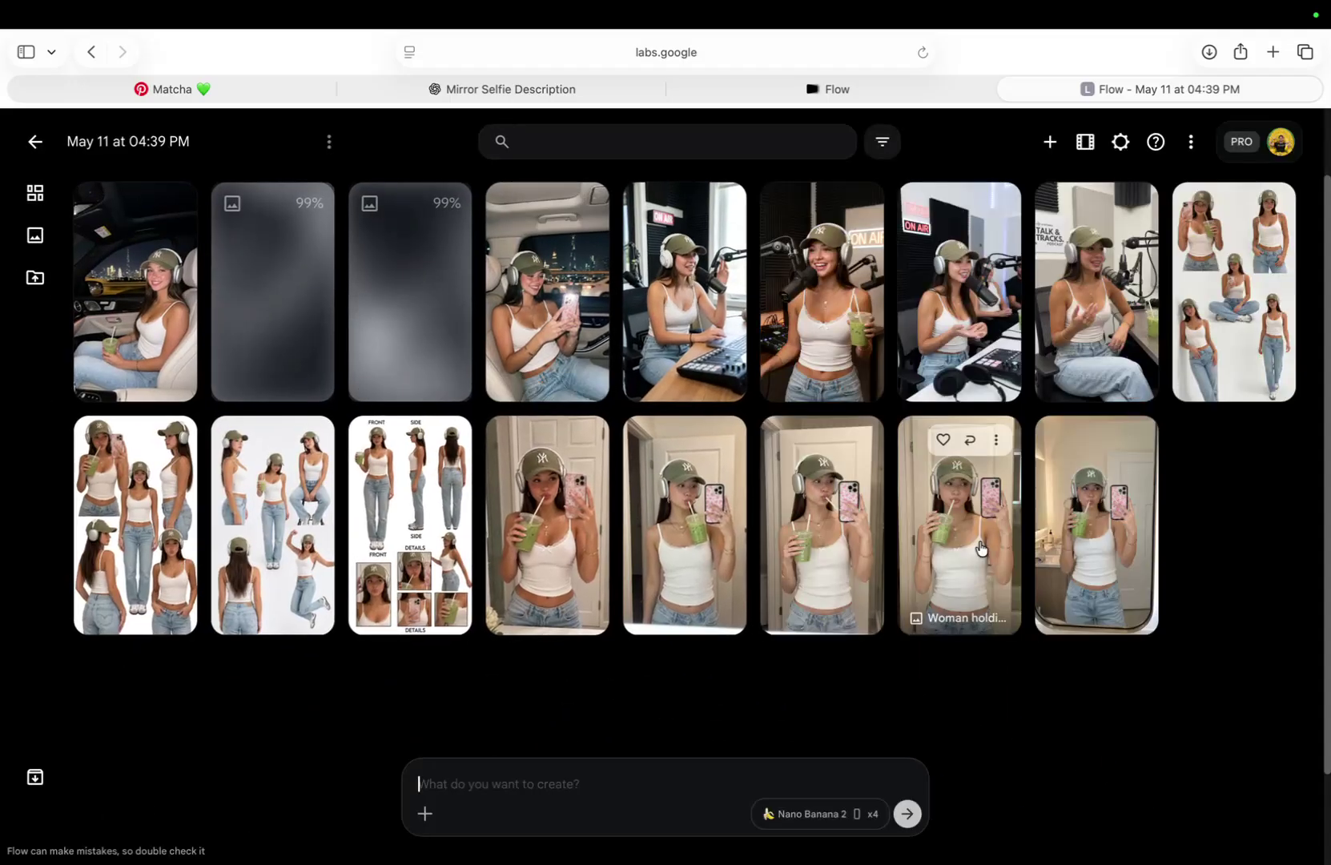
{"action": "left_click", "coordinate": [272, 90]}
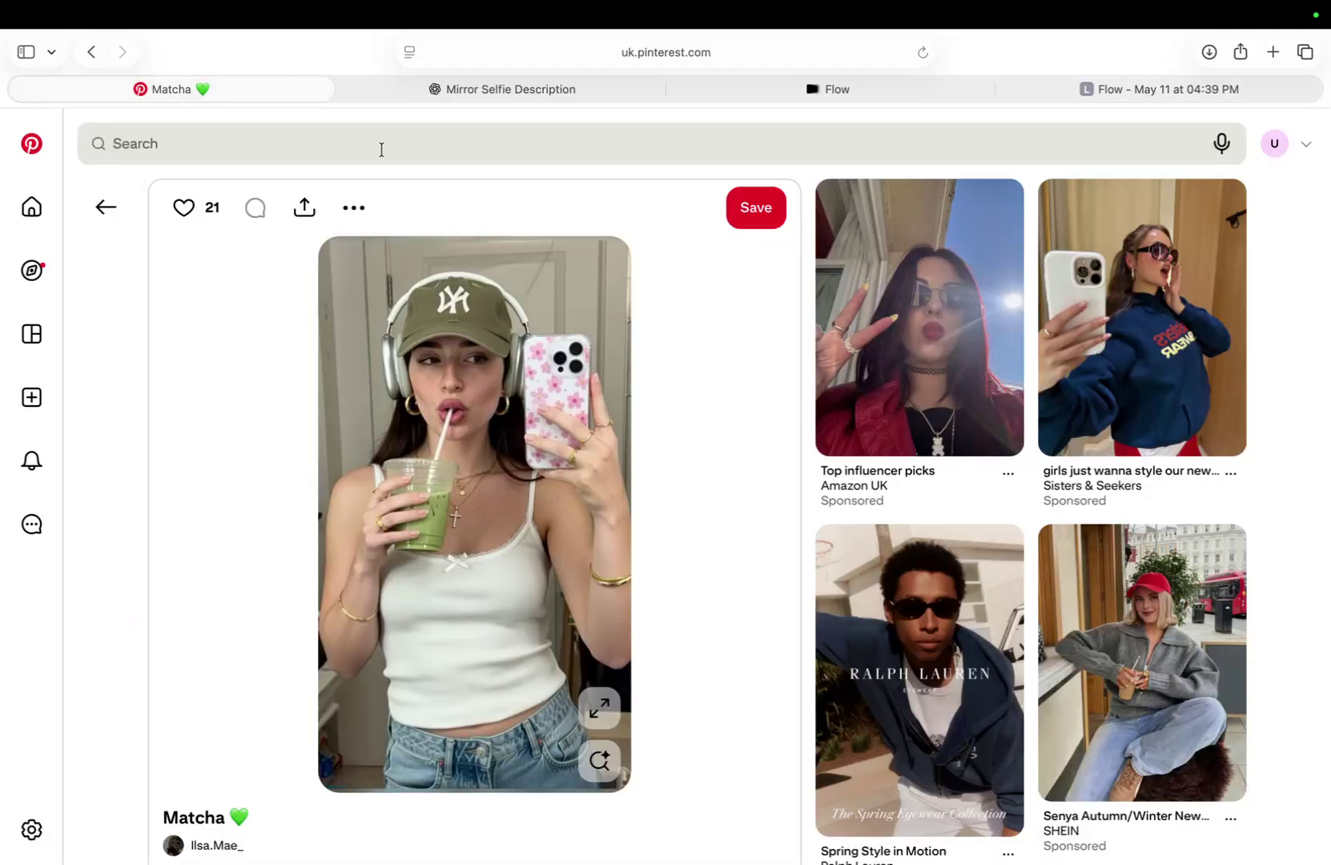
{"action": "left_click", "coordinate": [560, 89]}
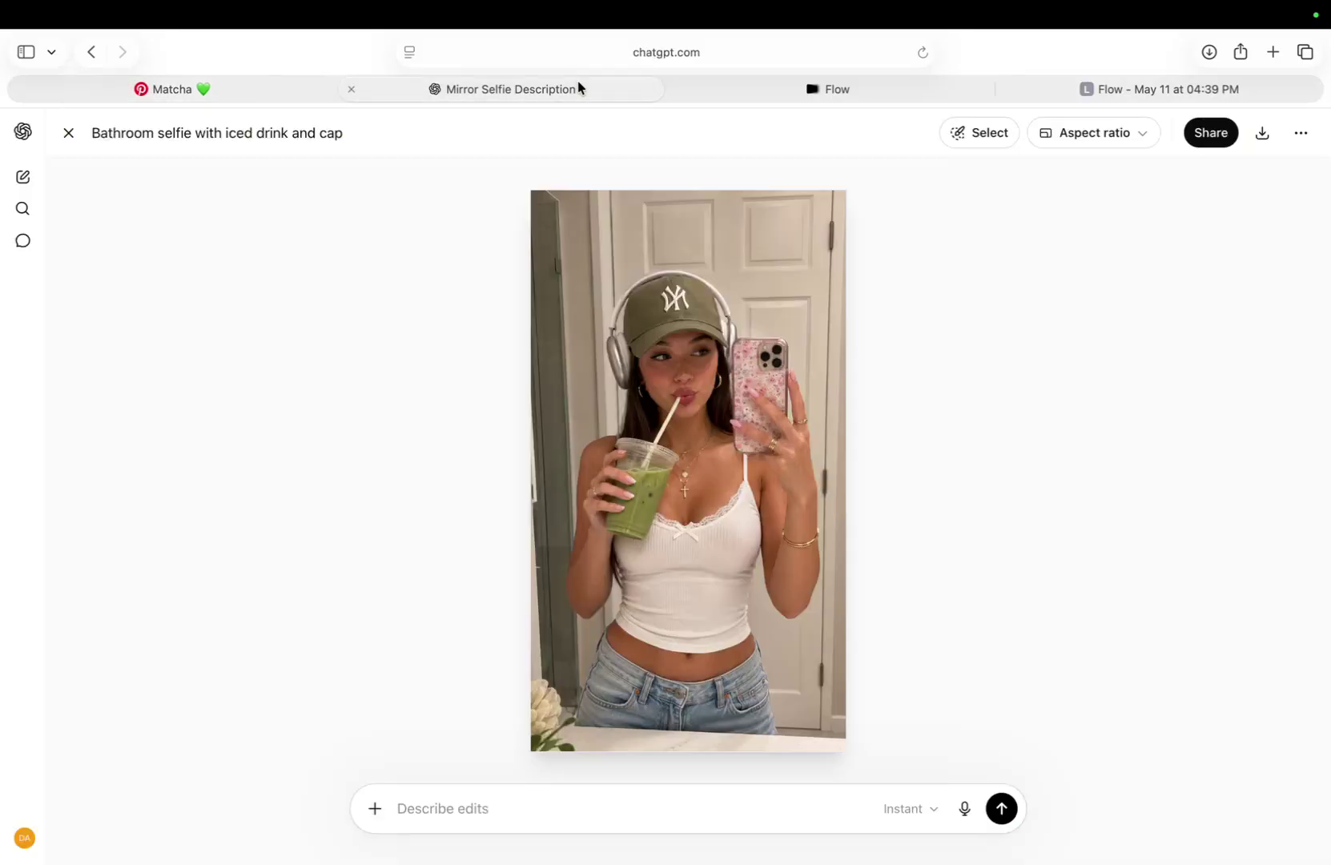
Close the enlarged selfie, review the ChatGPT scene description prompt with its generated image, and return to the Flow project
{"action": "left_click", "coordinate": [69, 133]}
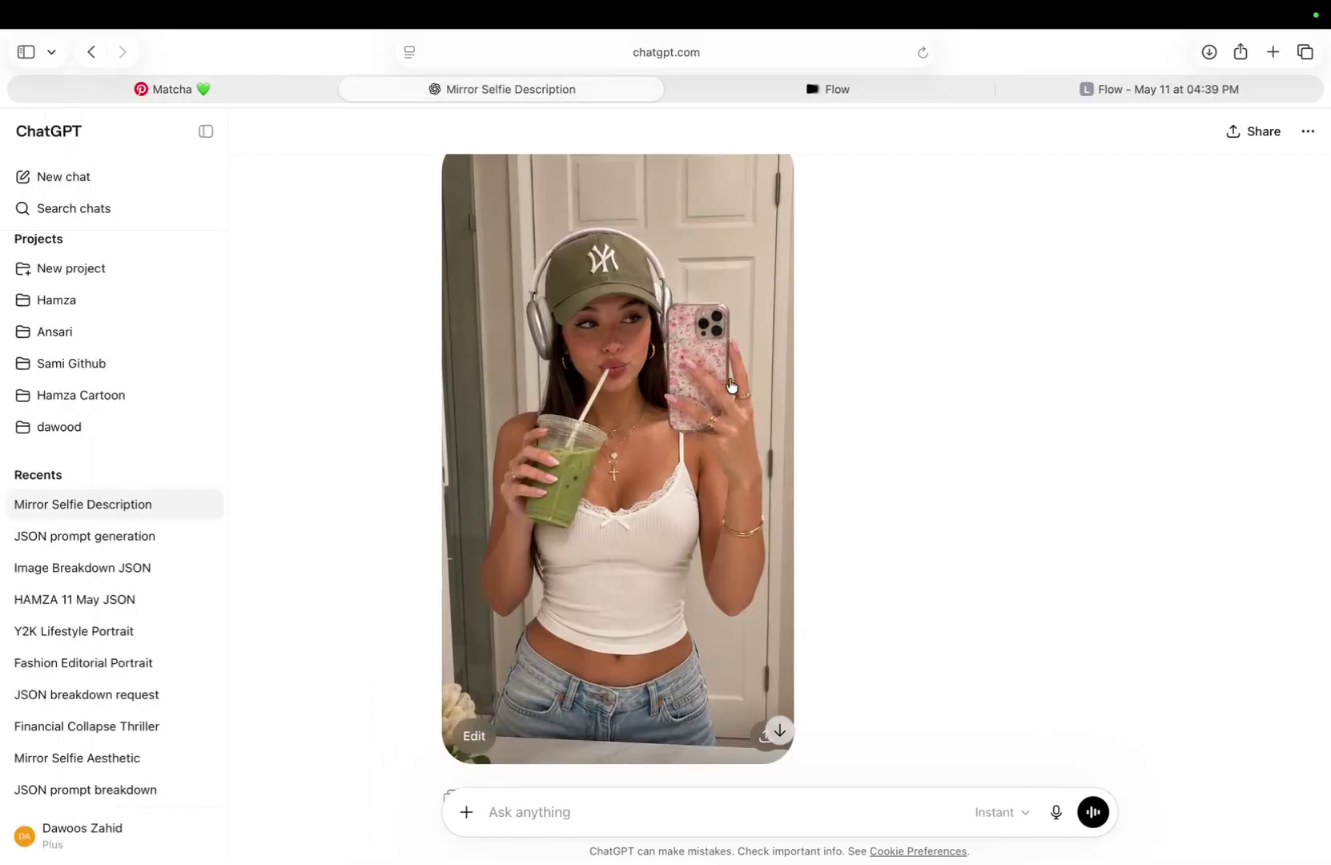
{"action": "scroll", "coordinate": [754, 356], "scroll_direction": "up", "scroll_amount": 5}
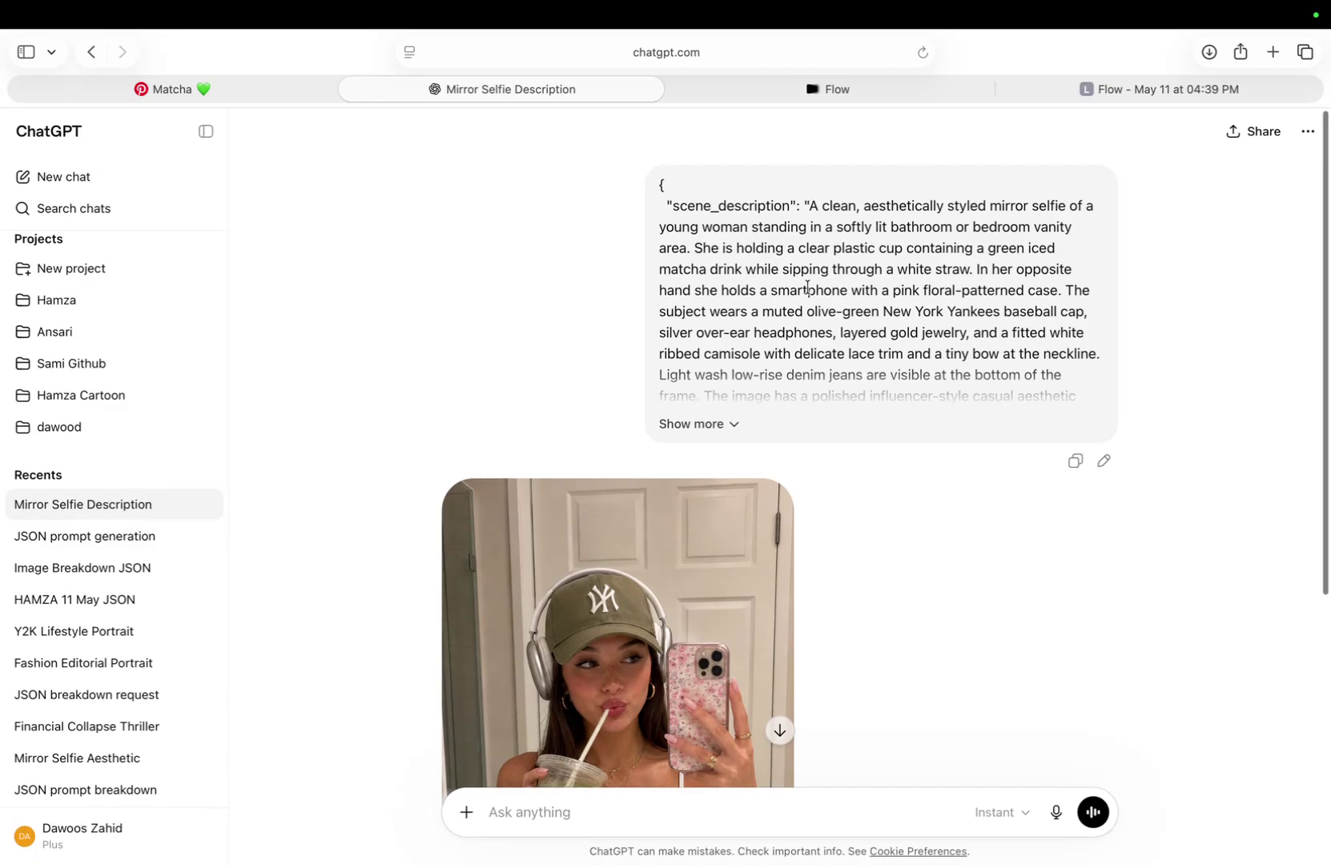
{"action": "scroll", "coordinate": [836, 367], "scroll_direction": "down", "scroll_amount": 3}
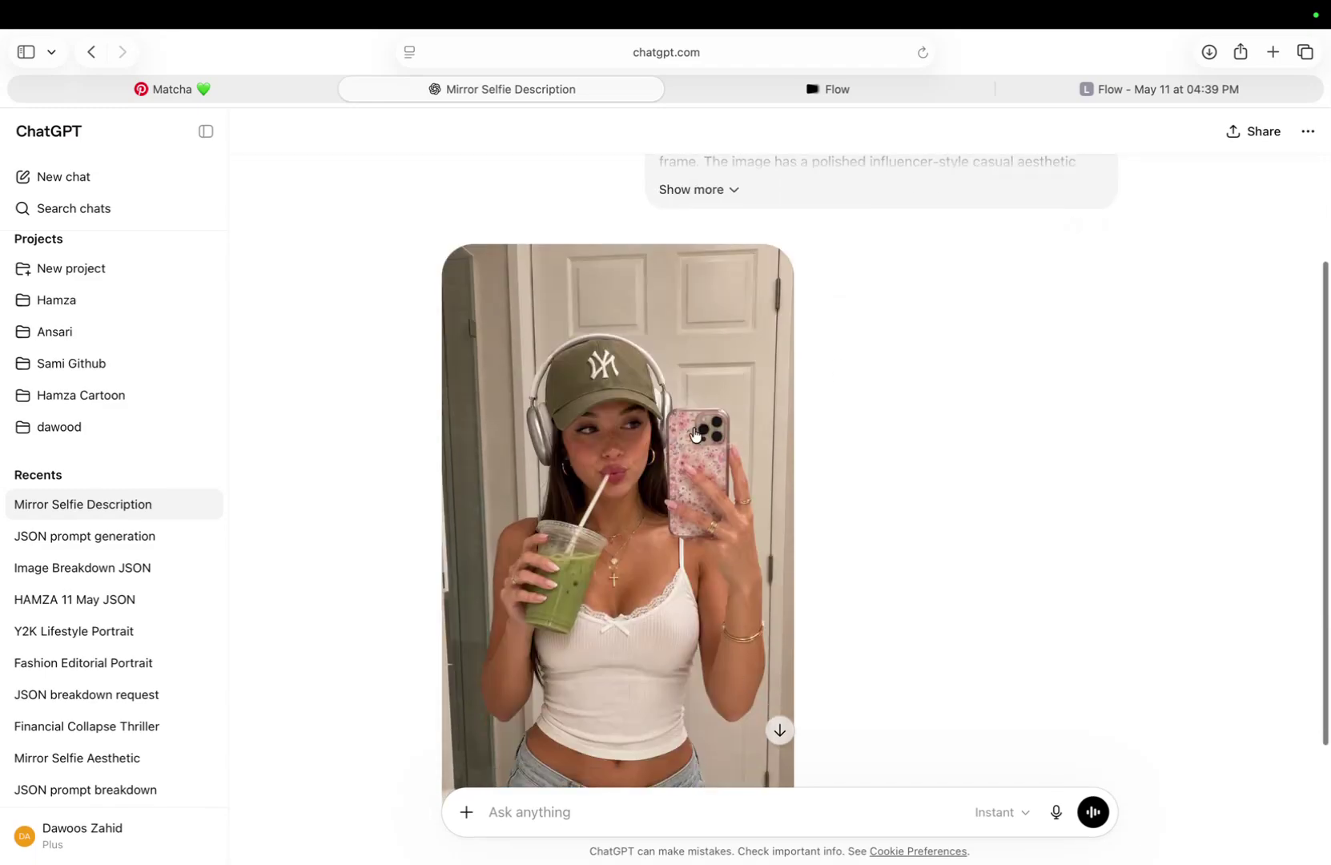
{"action": "left_click", "coordinate": [840, 88]}
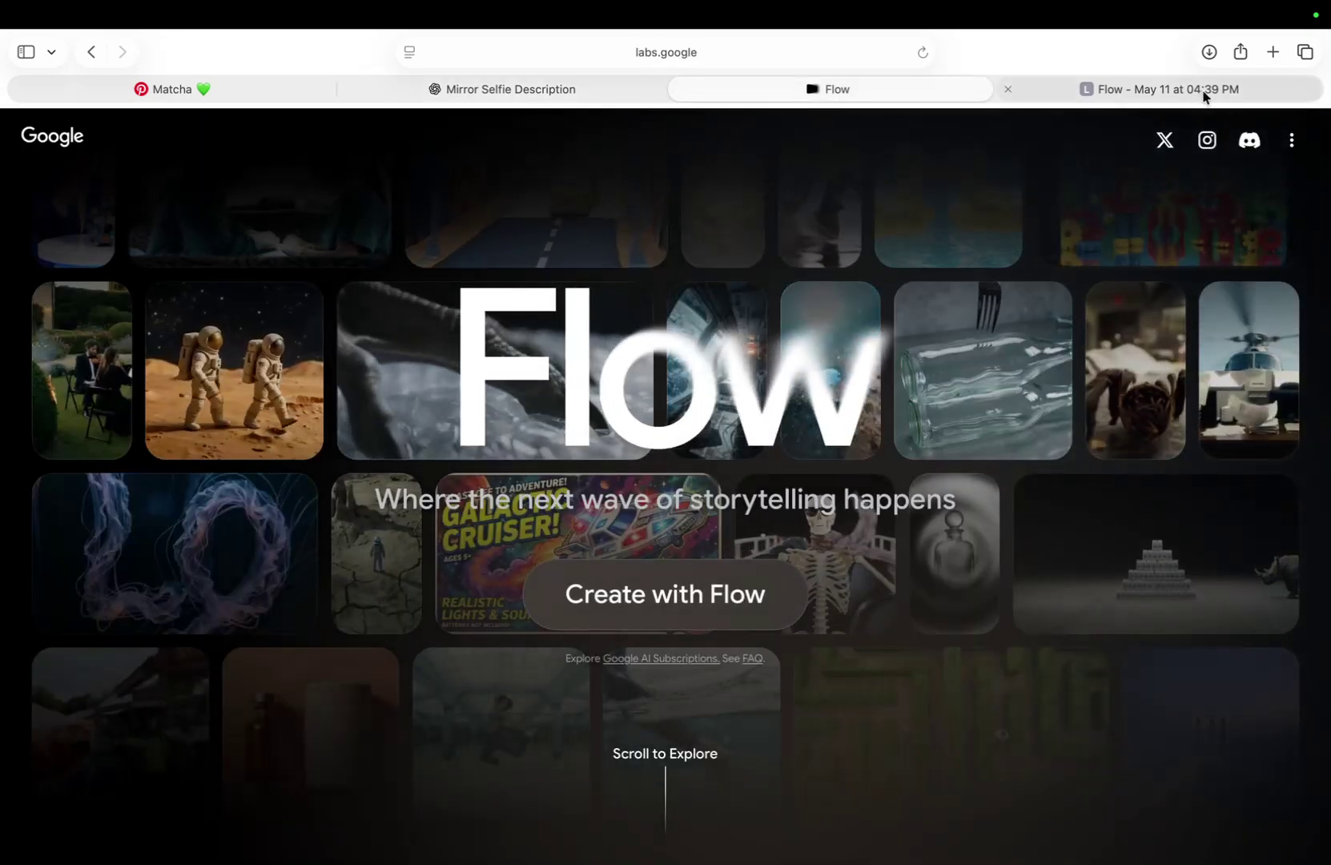
{"action": "left_click", "coordinate": [1170, 89]}
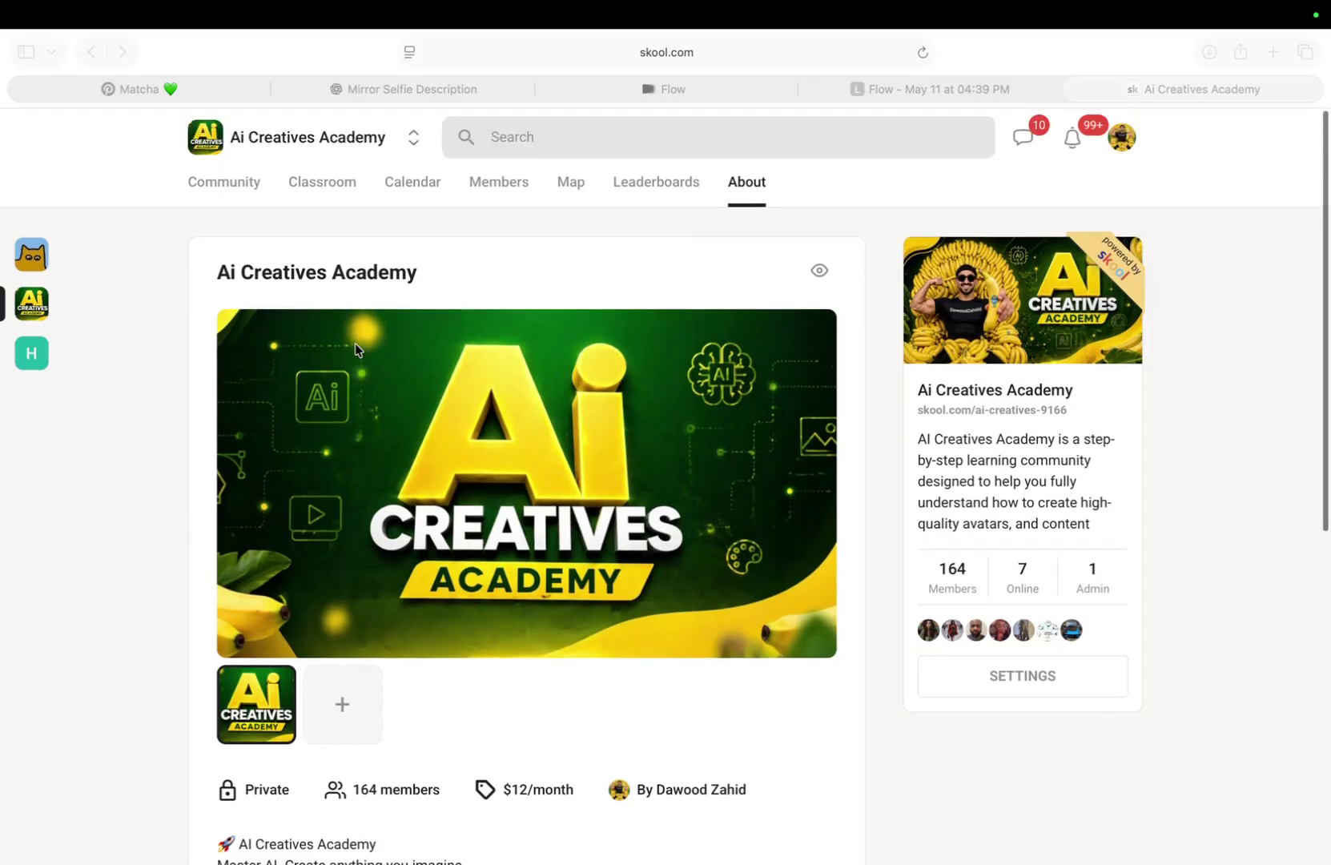
Read the Ai Creatives Academy description and pricing on Skool, and open the community's classroom to view its courses
{"action": "scroll", "coordinate": [357, 349], "scroll_direction": "down", "scroll_amount": 1}
{"action": "scroll", "coordinate": [495, 392], "scroll_direction": "down", "scroll_amount": 5}
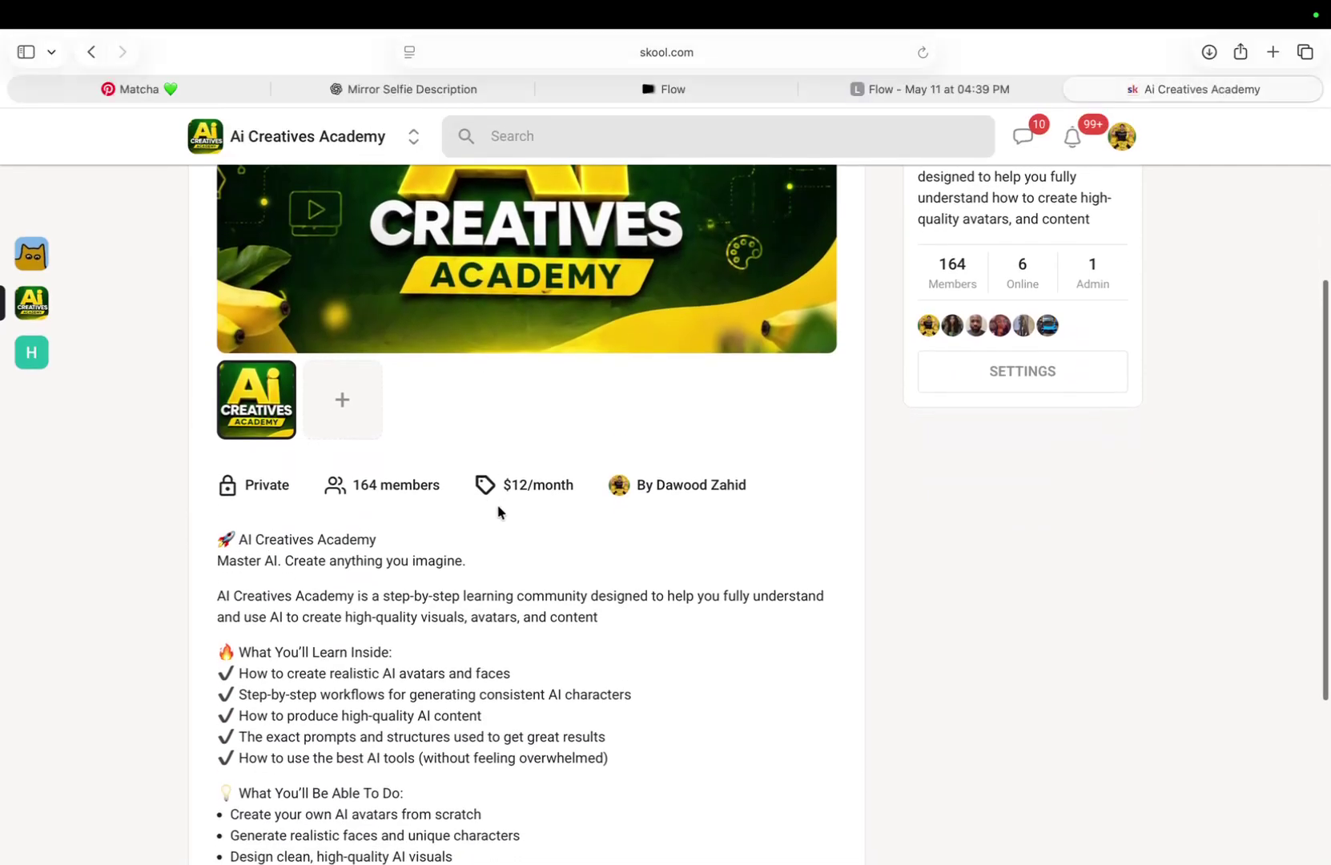
{"action": "scroll", "coordinate": [497, 513], "scroll_direction": "up", "scroll_amount": 5}
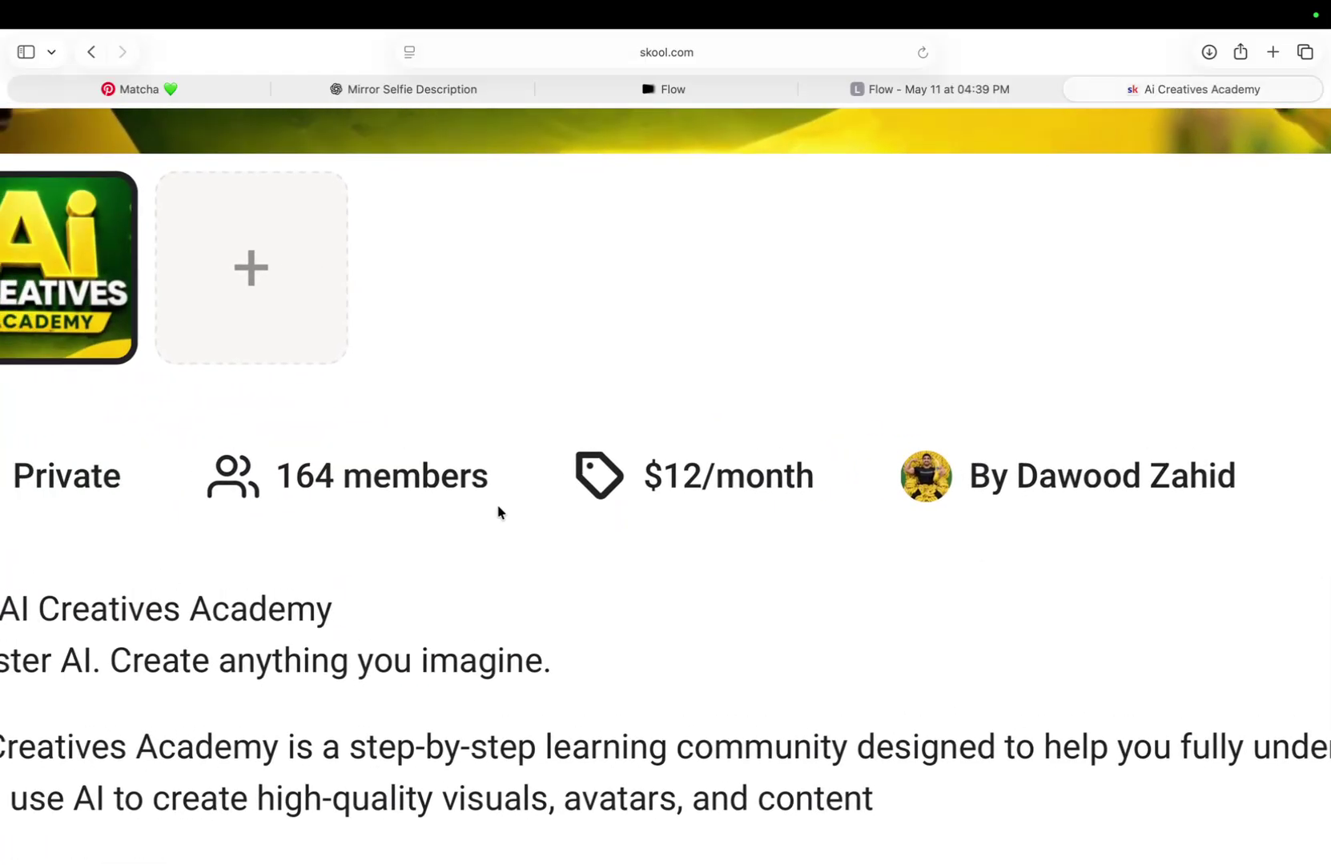
{"action": "scroll", "coordinate": [497, 512], "scroll_direction": "down", "scroll_amount": 5}
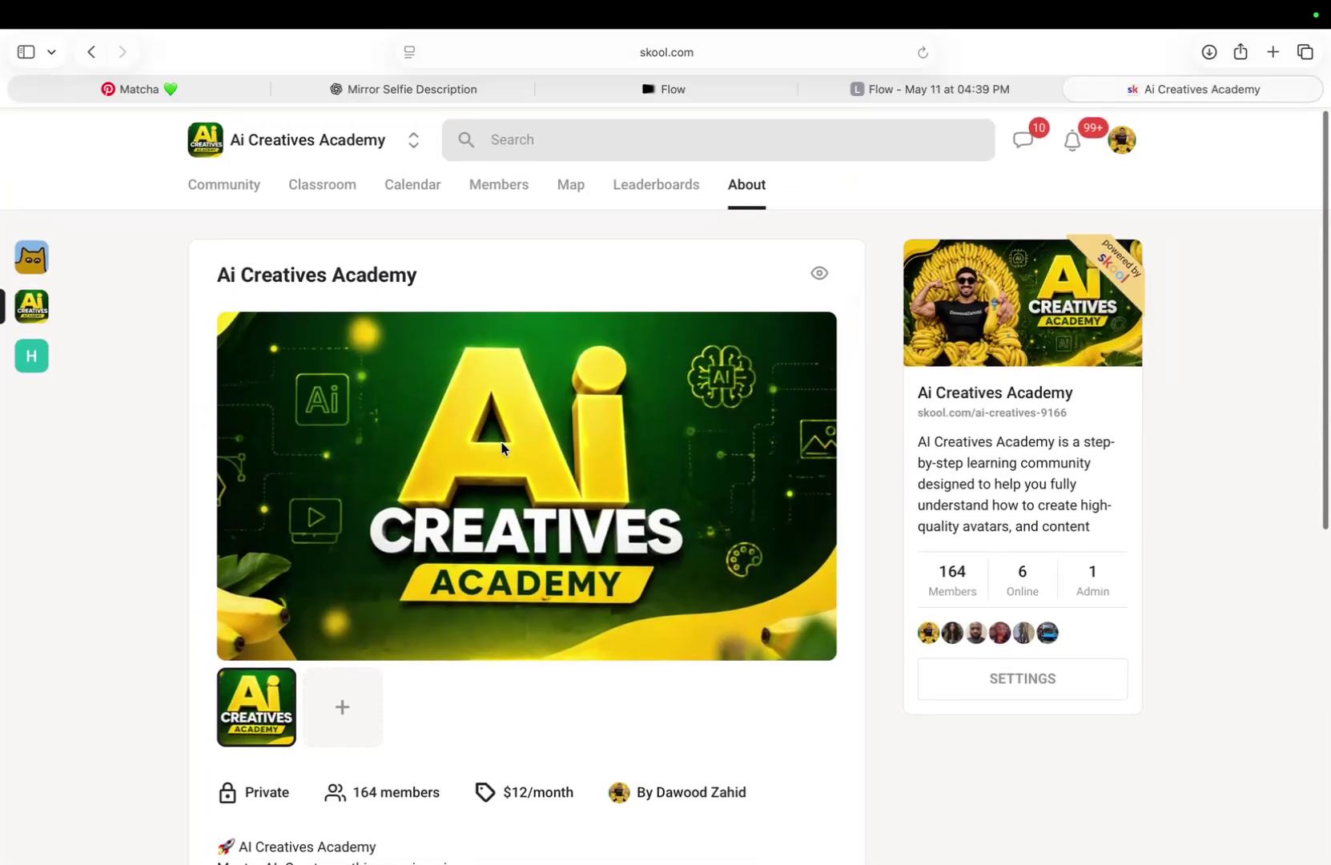
{"action": "left_click", "coordinate": [318, 186]}
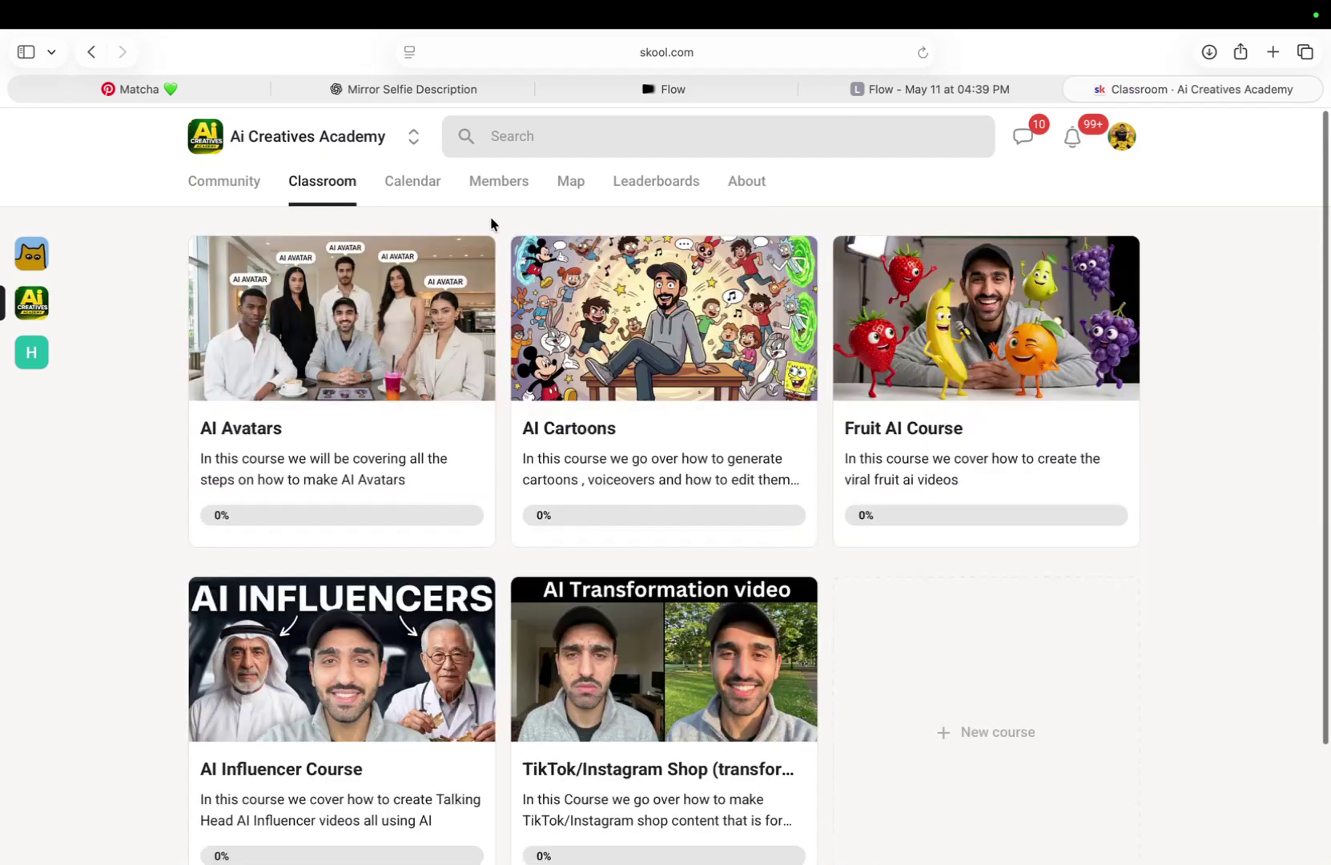